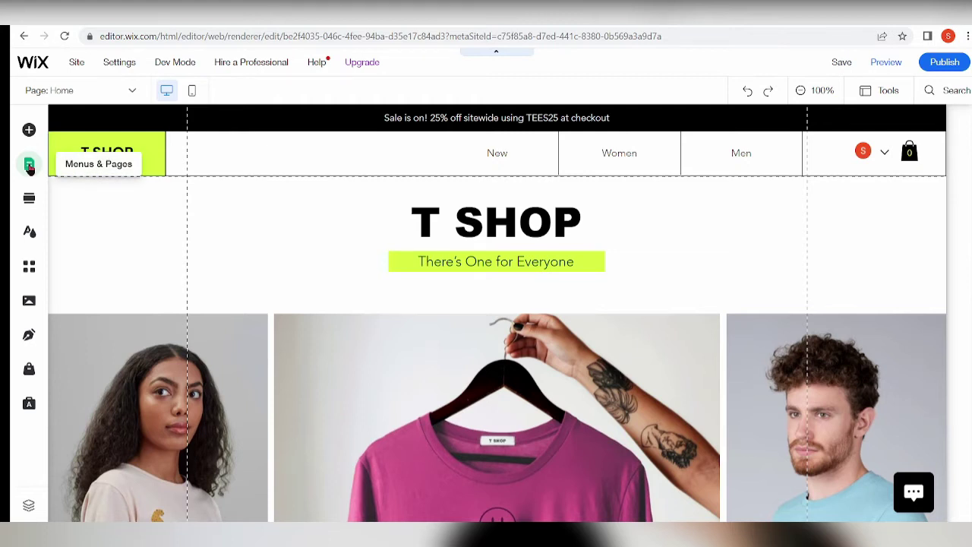
Review the site pages, and browse the About, Team, Contact, Promotion, Services and Subscribe section templates
{"action": "left_click", "coordinate": [29, 166]}
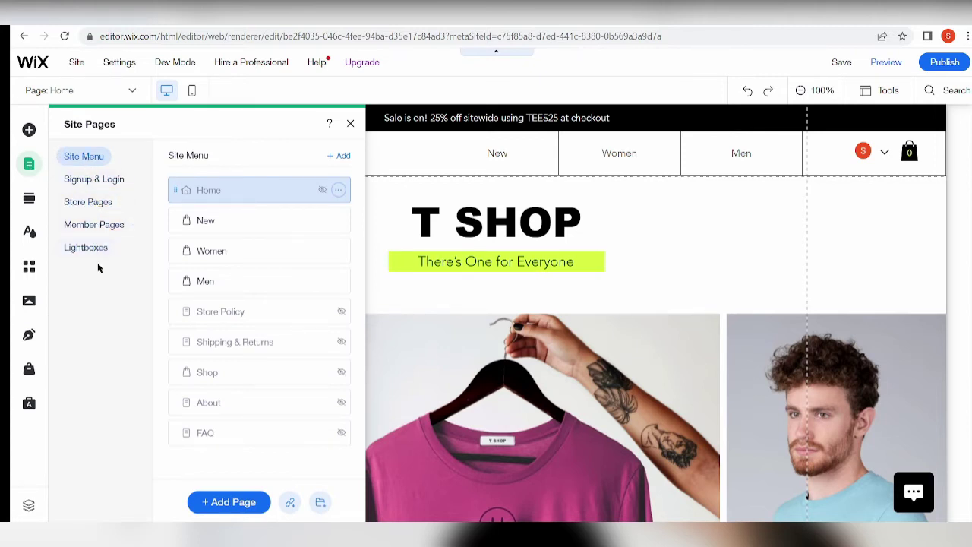
{"action": "left_click", "coordinate": [29, 201]}
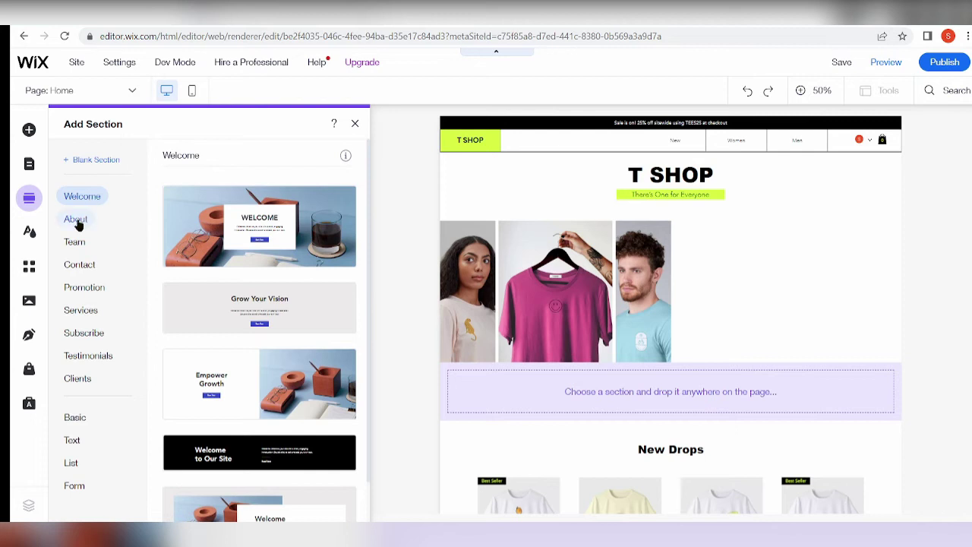
{"action": "left_click", "coordinate": [75, 243]}
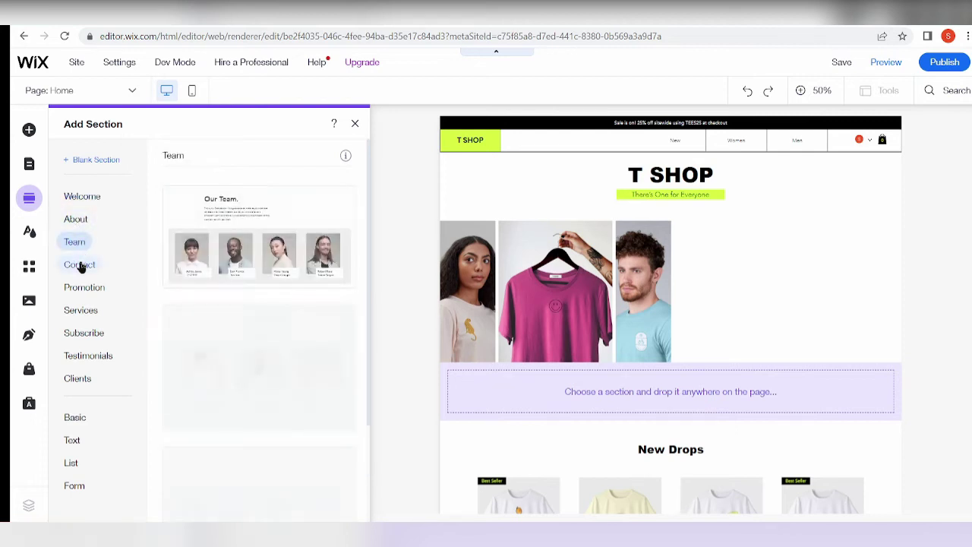
{"action": "left_click", "coordinate": [76, 220]}
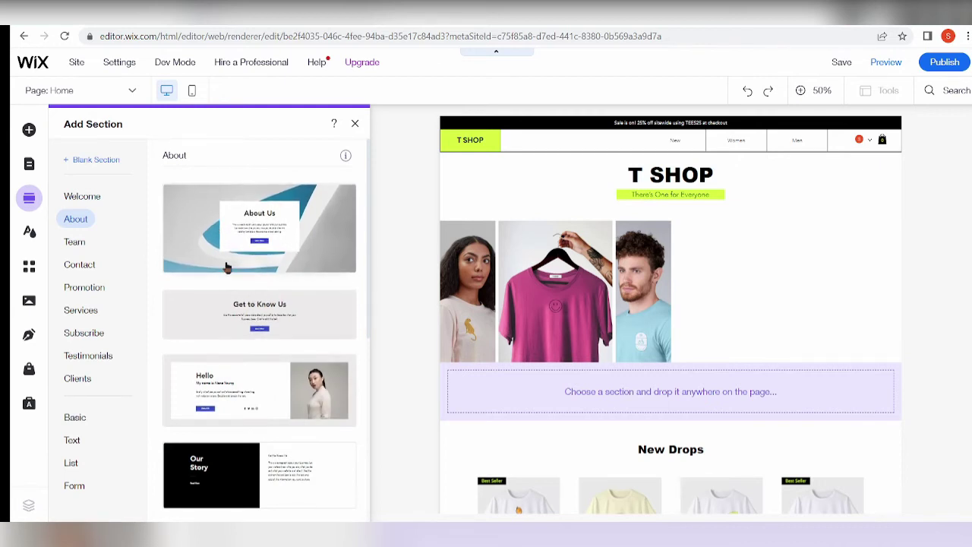
{"action": "left_click", "coordinate": [74, 247]}
{"action": "left_click", "coordinate": [79, 264]}
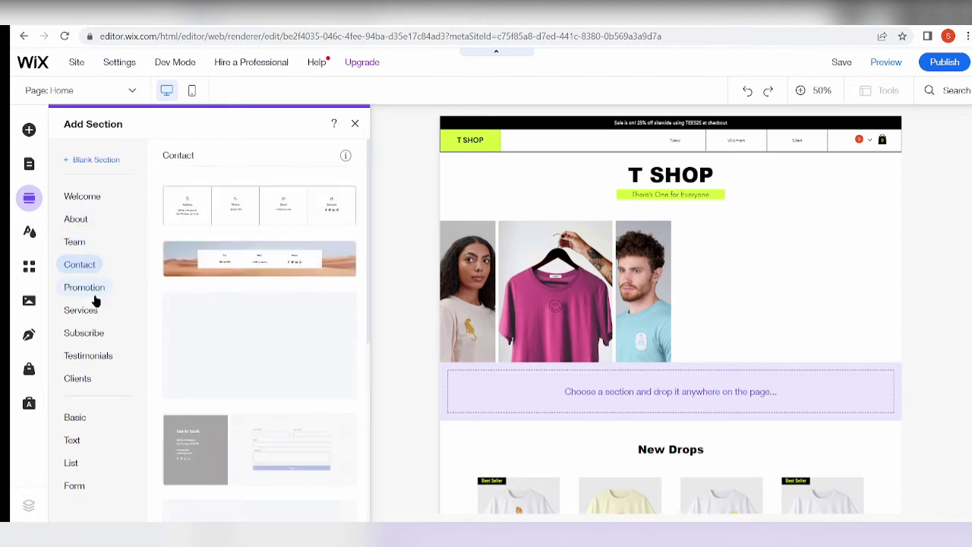
{"action": "left_click", "coordinate": [88, 287]}
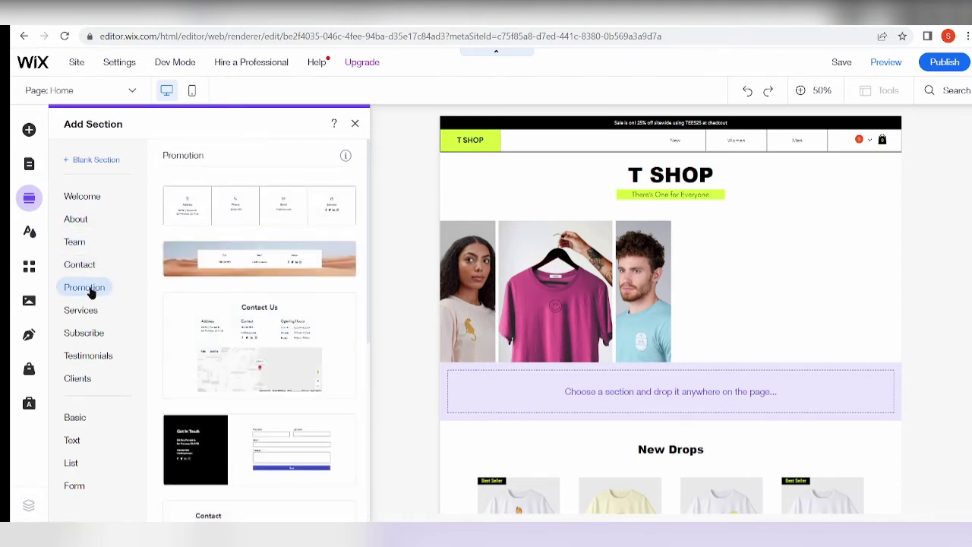
{"action": "left_click", "coordinate": [91, 312]}
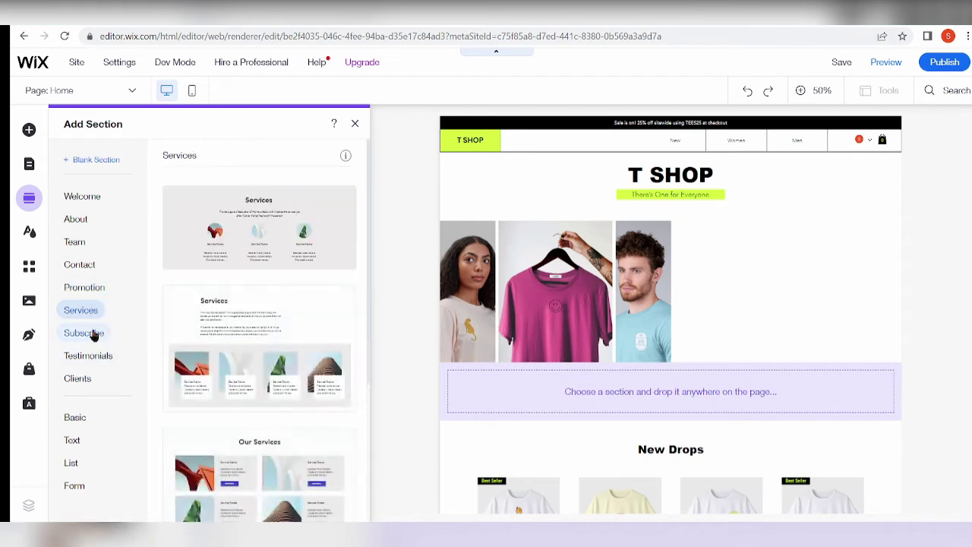
{"action": "left_click", "coordinate": [94, 334]}
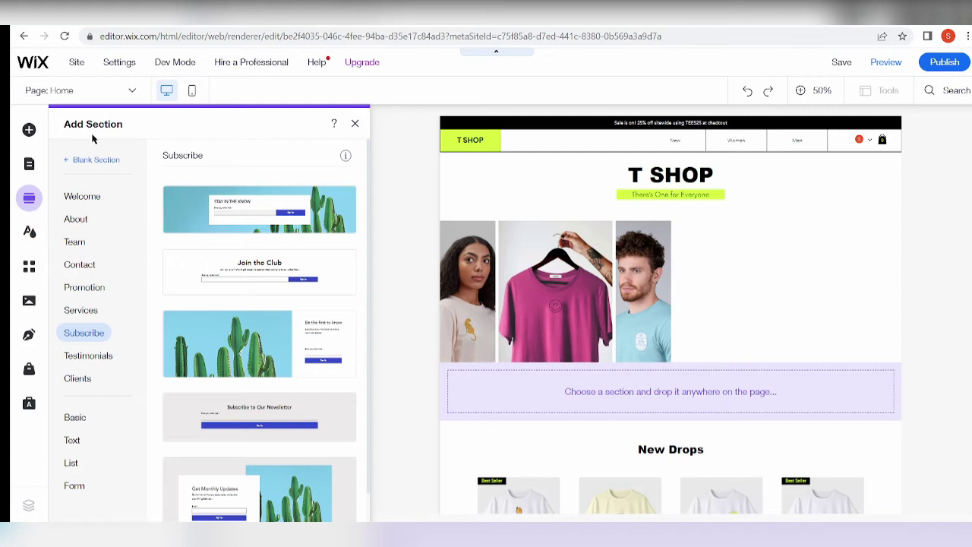
Set the Home page background to the Glass Buildings image in the site design settings
{"action": "left_click", "coordinate": [29, 233]}
{"action": "mouse_move", "coordinate": [162, 390]}
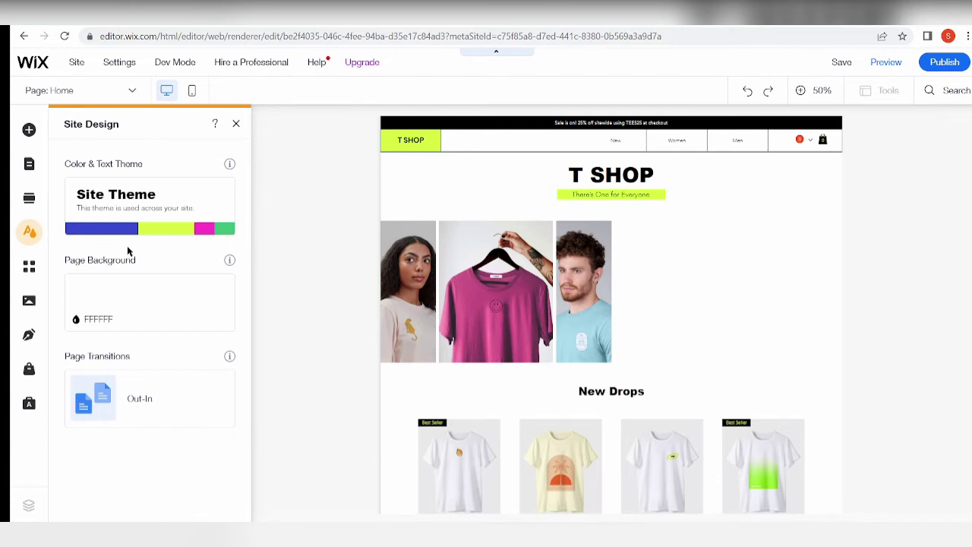
{"action": "mouse_move", "coordinate": [98, 287]}
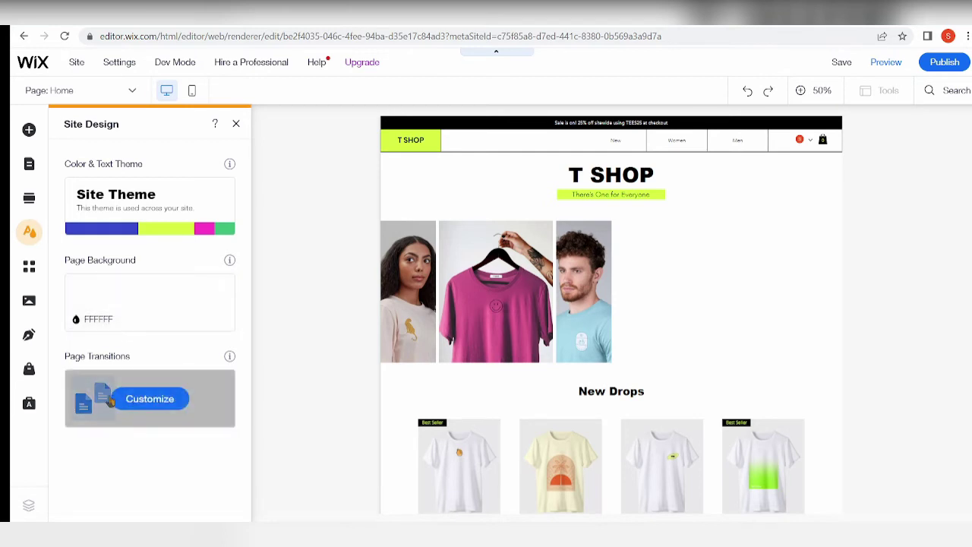
{"action": "left_click", "coordinate": [134, 297]}
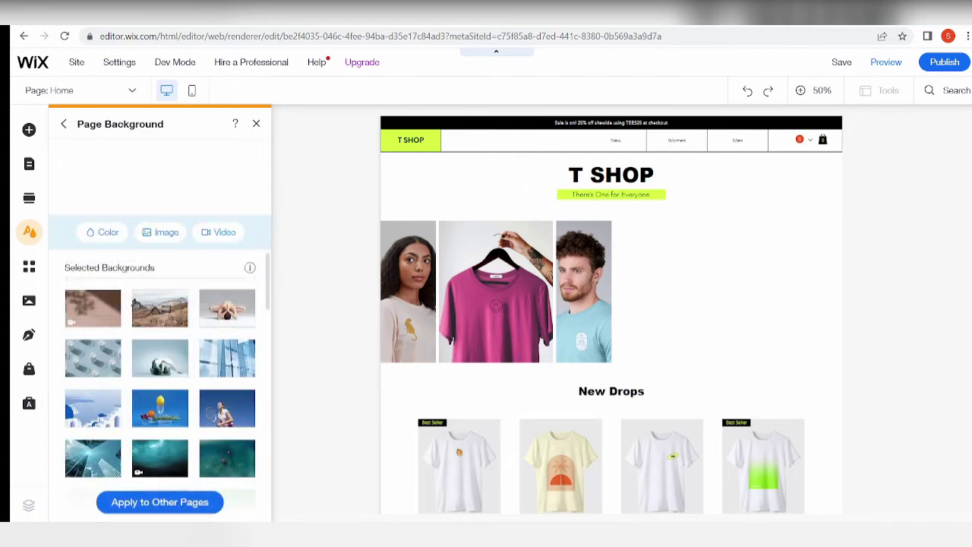
{"action": "mouse_move", "coordinate": [183, 369]}
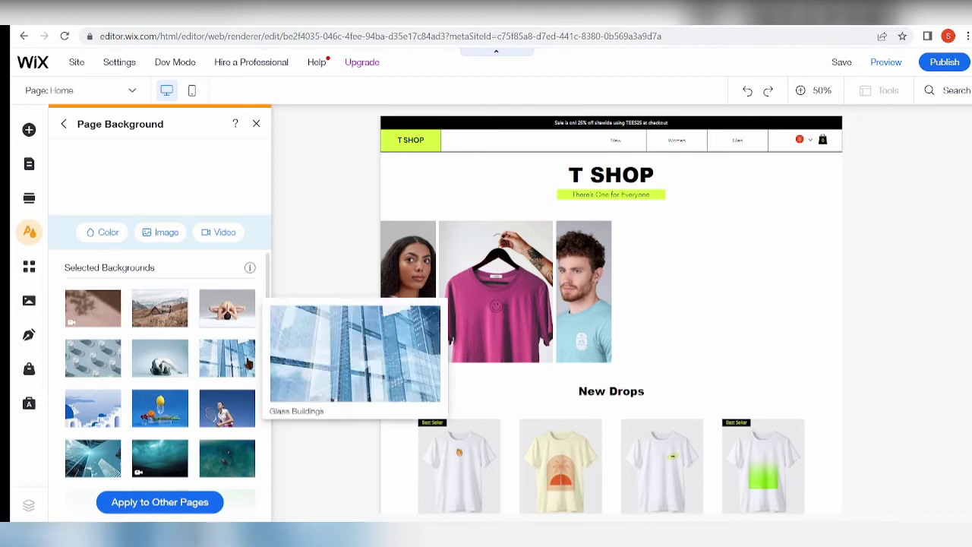
{"action": "left_click", "coordinate": [248, 364]}
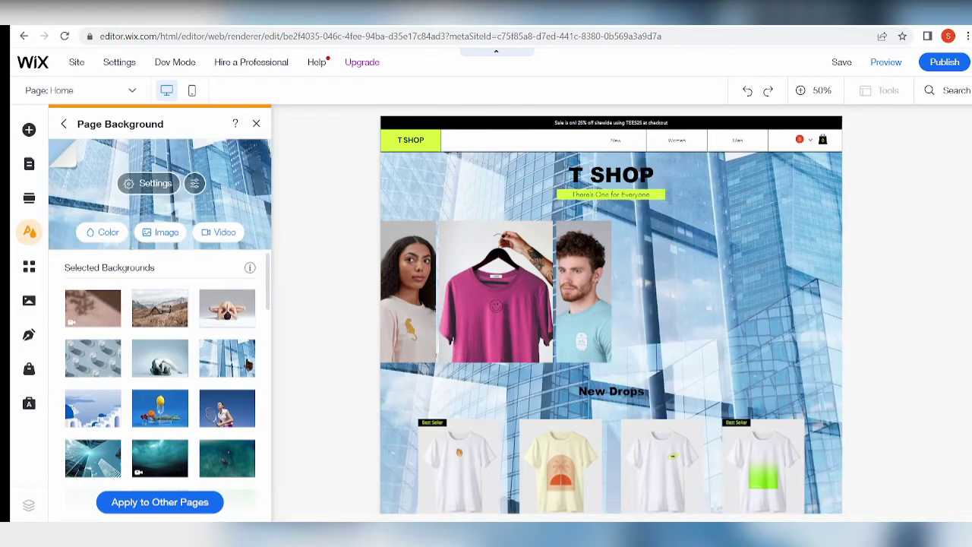
Change the Home page background to the Work Desk image and check it down the whole page
{"action": "scroll", "coordinate": [202, 356], "scroll_direction": "down", "scroll_amount": 2}
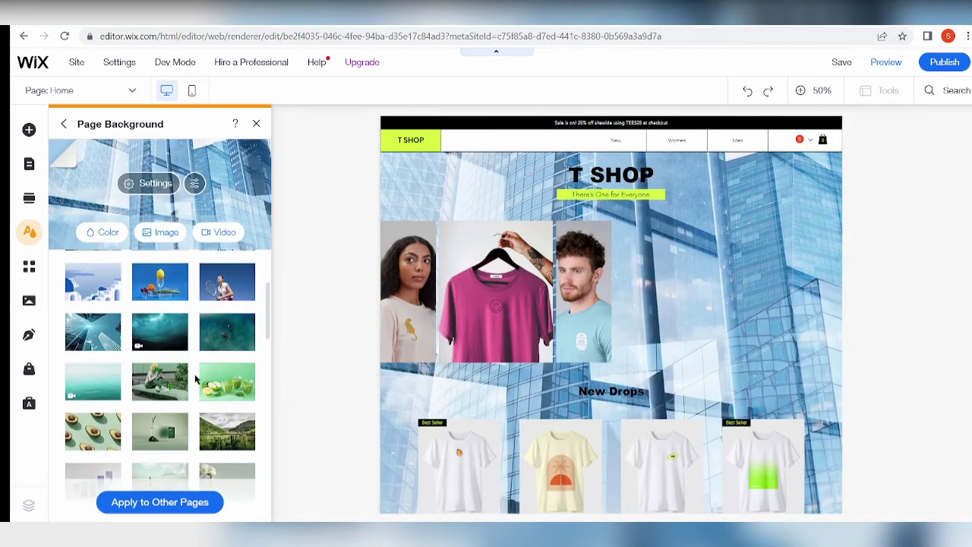
{"action": "scroll", "coordinate": [200, 311], "scroll_direction": "down", "scroll_amount": 1}
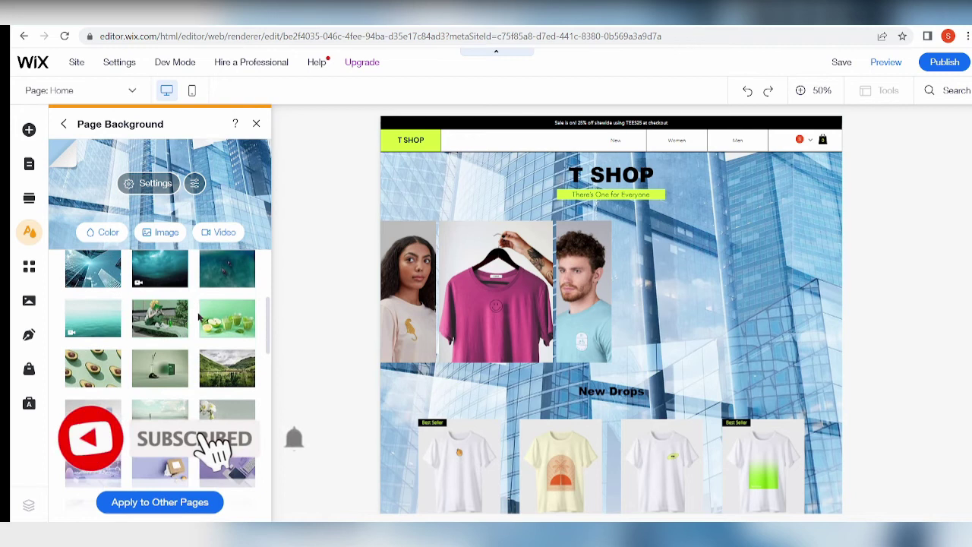
{"action": "scroll", "coordinate": [202, 342], "scroll_direction": "down", "scroll_amount": 3}
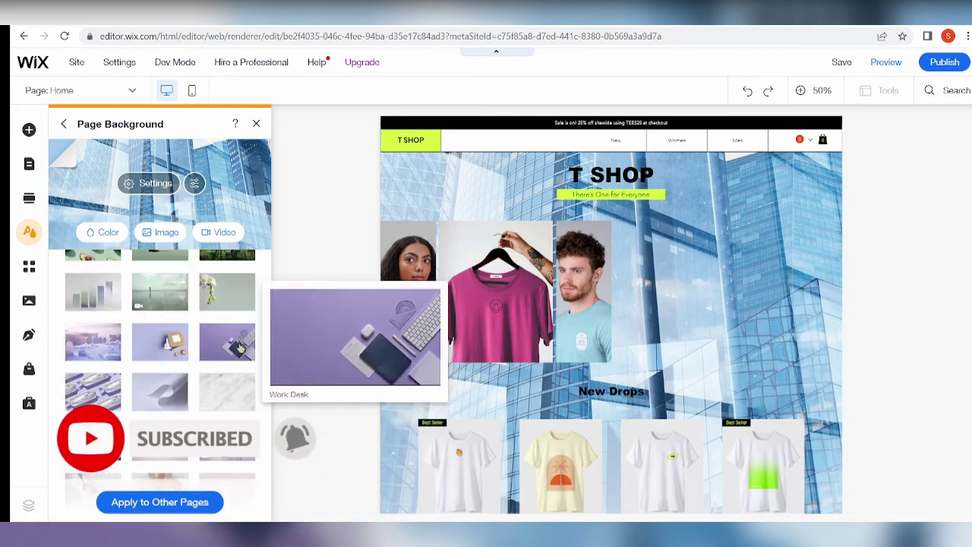
{"action": "left_click", "coordinate": [236, 353]}
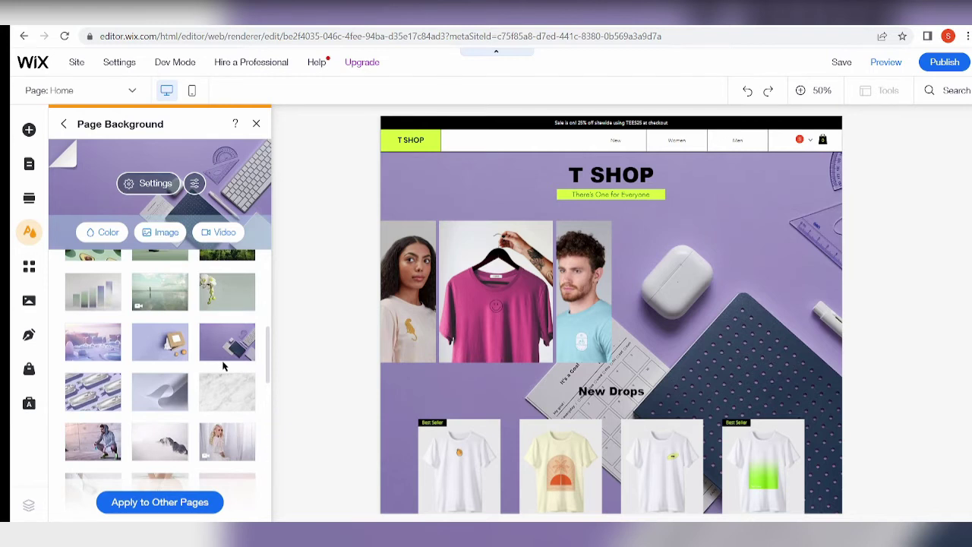
{"action": "scroll", "coordinate": [642, 364], "scroll_direction": "down", "scroll_amount": 10}
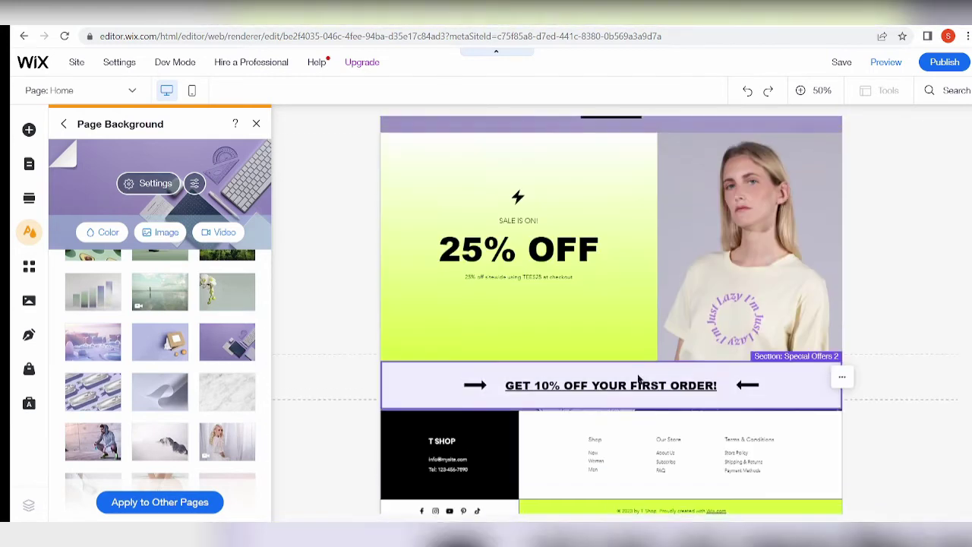
{"action": "scroll", "coordinate": [639, 379], "scroll_direction": "up", "scroll_amount": 10}
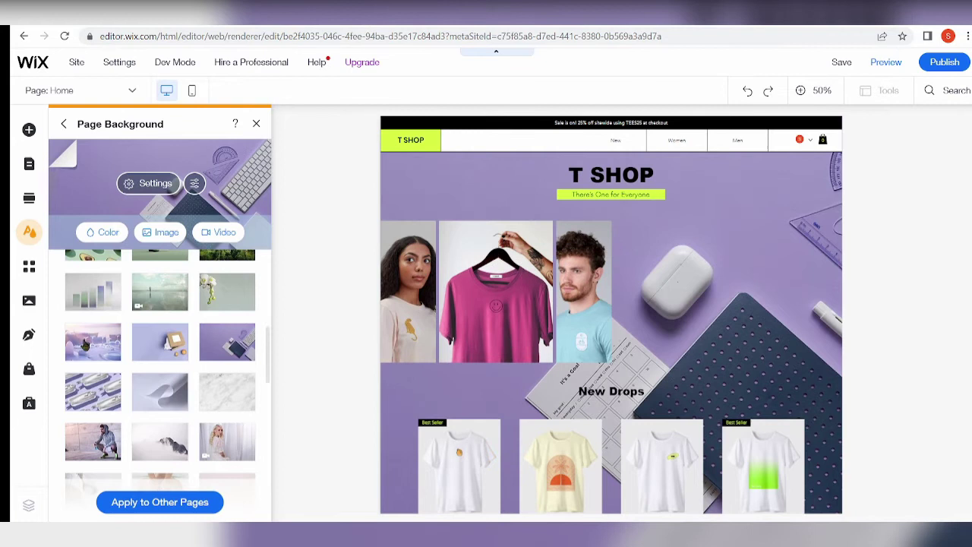
Try the curled-paper background, and set the Home page background to the hooded man crouching with a water bottle
{"action": "mouse_move", "coordinate": [112, 407]}
{"action": "left_click", "coordinate": [183, 393]}
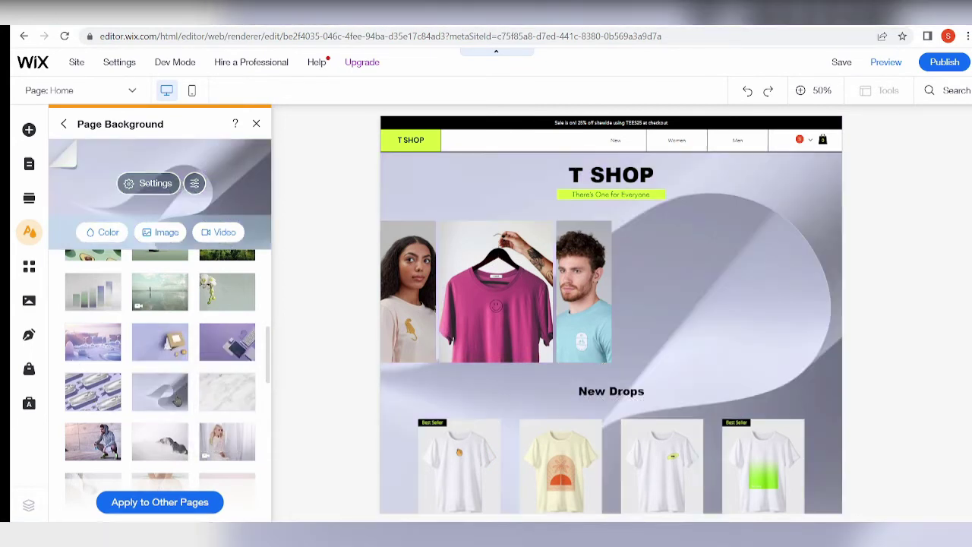
{"action": "scroll", "coordinate": [169, 416], "scroll_direction": "down", "scroll_amount": 3}
{"action": "left_click", "coordinate": [87, 266]}
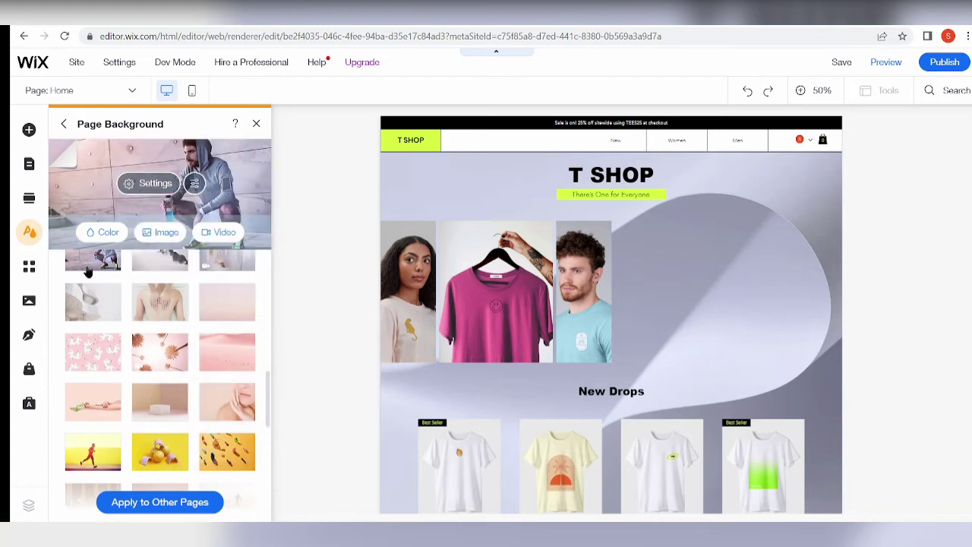
{"action": "scroll", "coordinate": [217, 357], "scroll_direction": "up", "scroll_amount": 5}
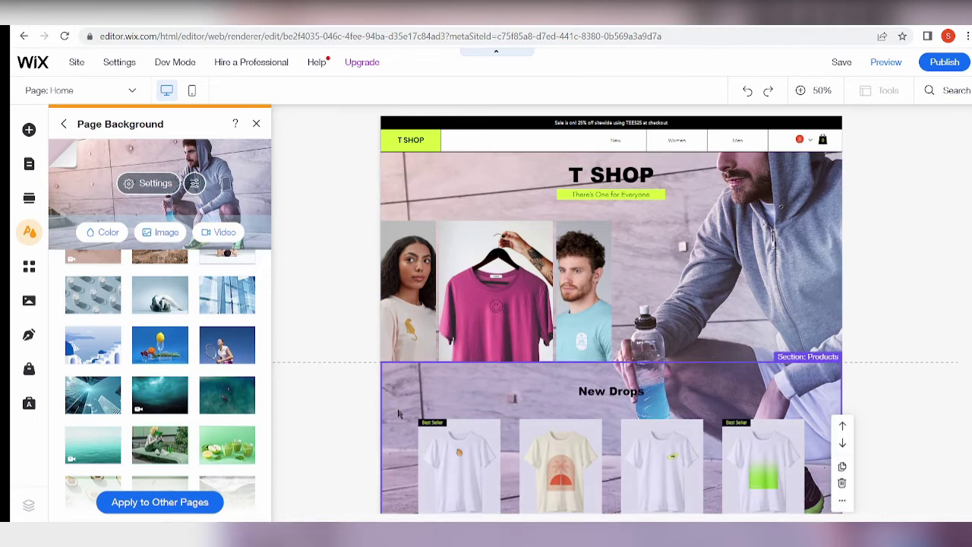
Open and close the Wix App Market, and check the background behind the Home page's product section
{"action": "left_click", "coordinate": [29, 266]}
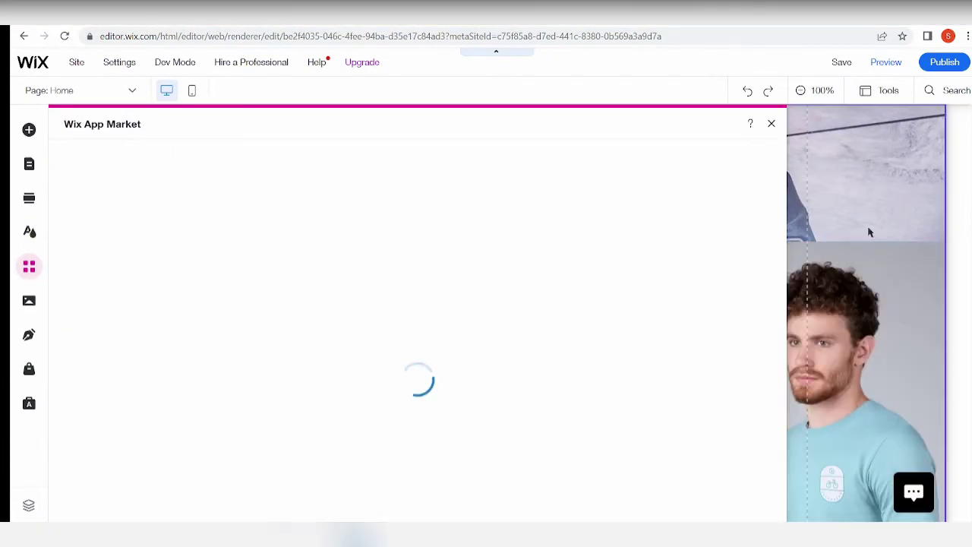
{"action": "left_click", "coordinate": [771, 124]}
{"action": "scroll", "coordinate": [790, 327], "scroll_direction": "down", "scroll_amount": 10}
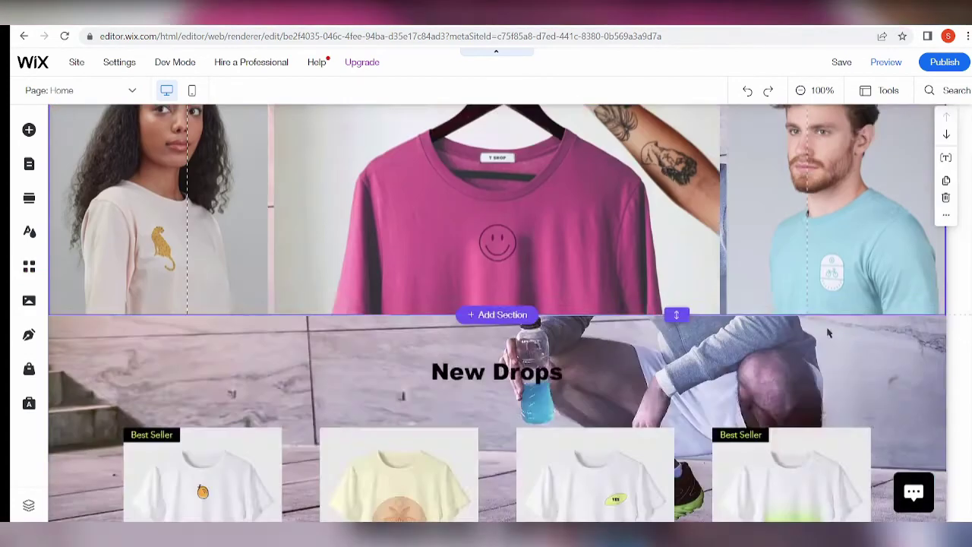
{"action": "scroll", "coordinate": [787, 329], "scroll_direction": "up", "scroll_amount": 1}
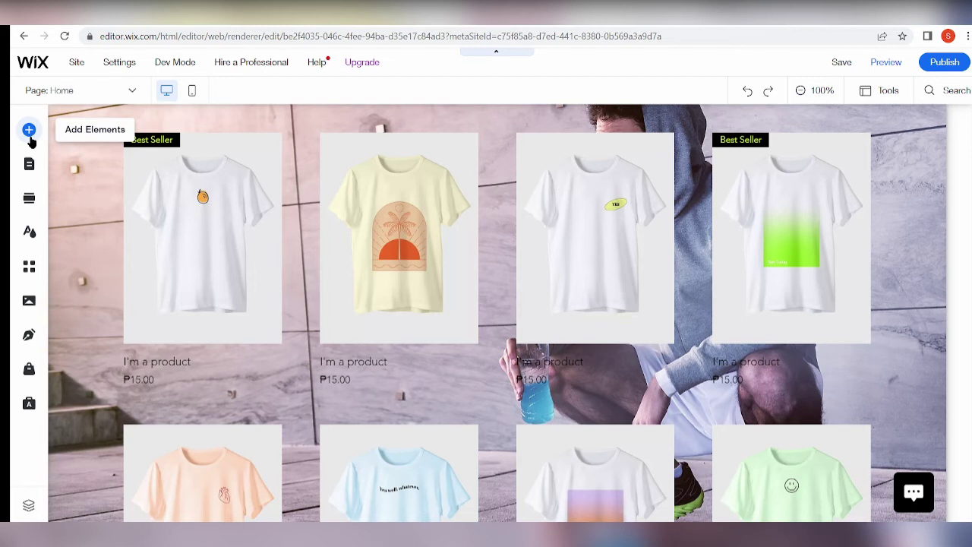
Browse the categories of elements that can be added, including Gallery, Video & Music, Embed and My Designs
{"action": "left_click", "coordinate": [30, 131]}
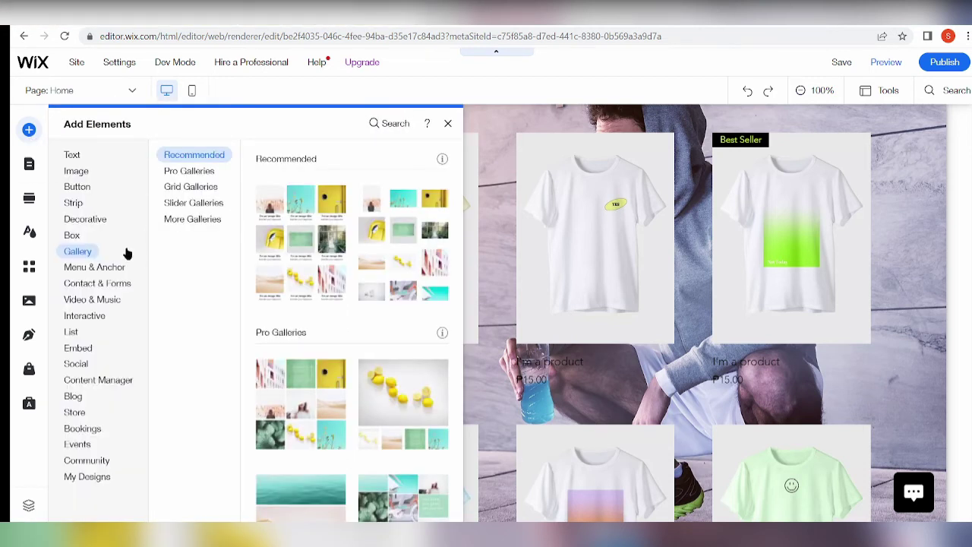
{"action": "mouse_move", "coordinate": [72, 156]}
{"action": "mouse_move", "coordinate": [90, 304]}
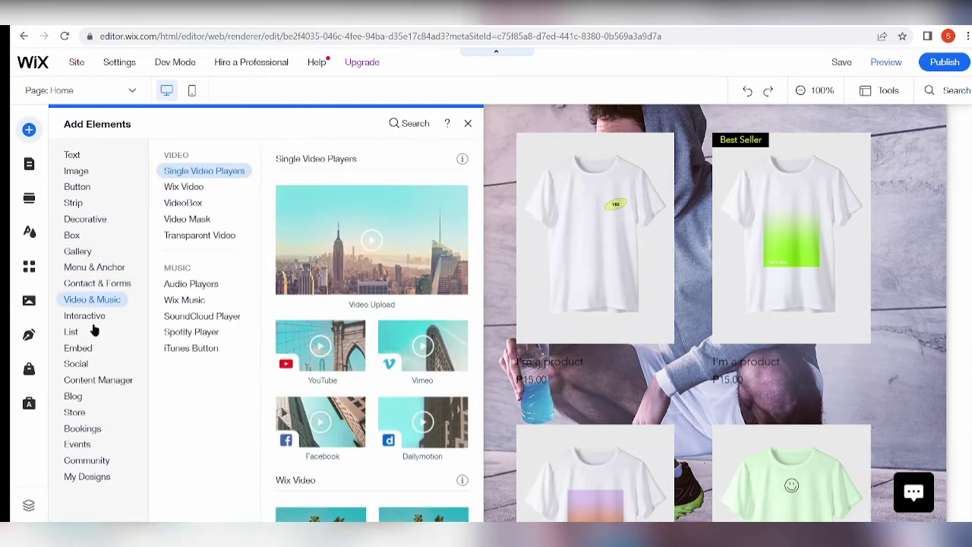
{"action": "mouse_move", "coordinate": [78, 334]}
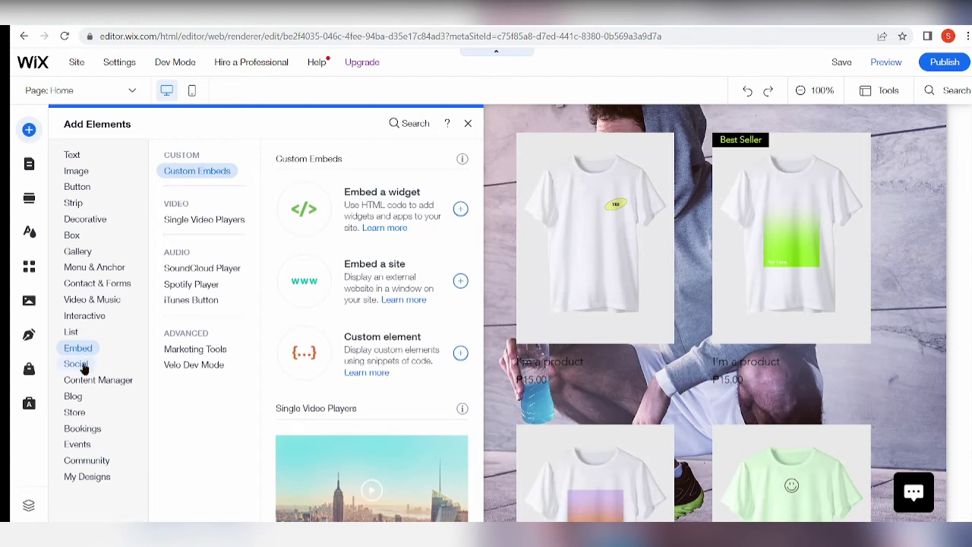
{"action": "mouse_move", "coordinate": [84, 369]}
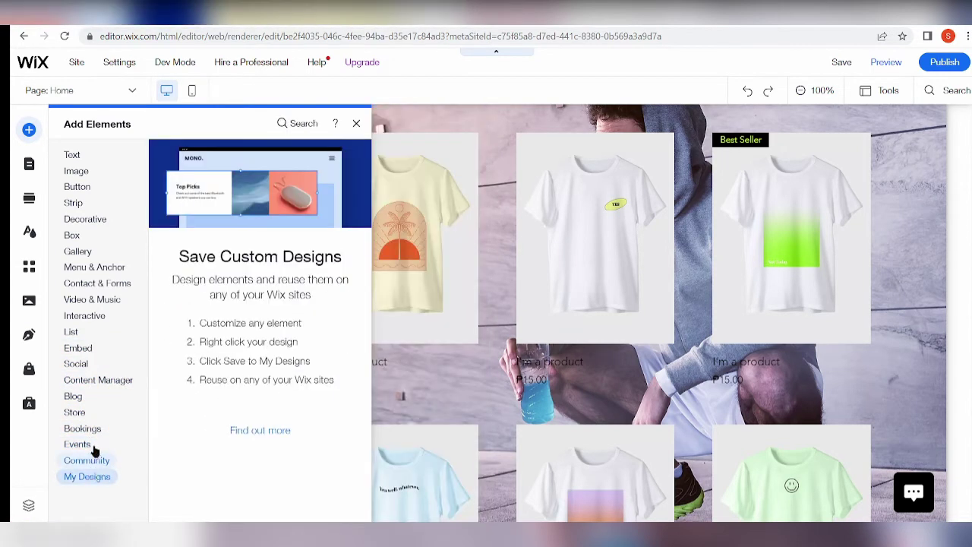
Compare the gallery element designs under Pro Galleries, Grid Galleries, Slider Galleries and More Galleries
{"action": "mouse_move", "coordinate": [86, 252]}
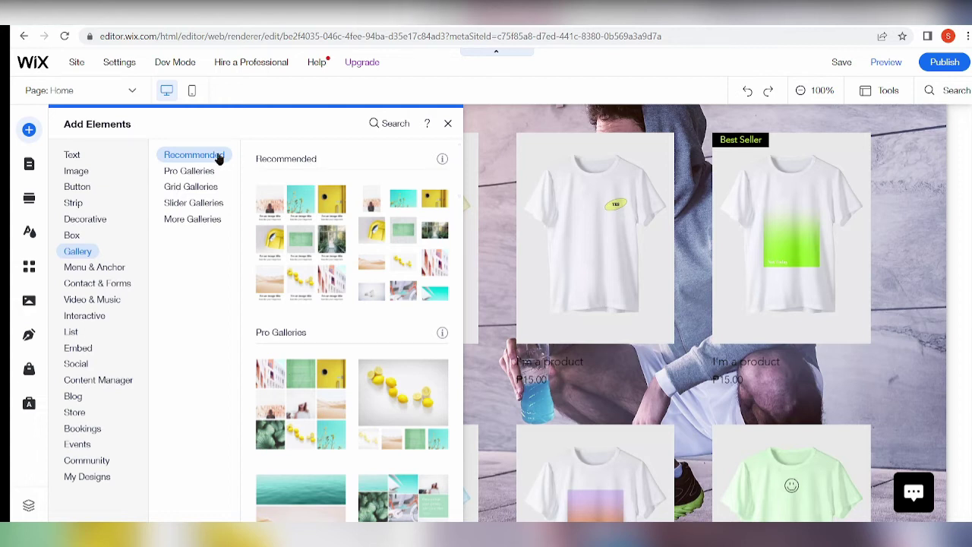
{"action": "left_click", "coordinate": [195, 173]}
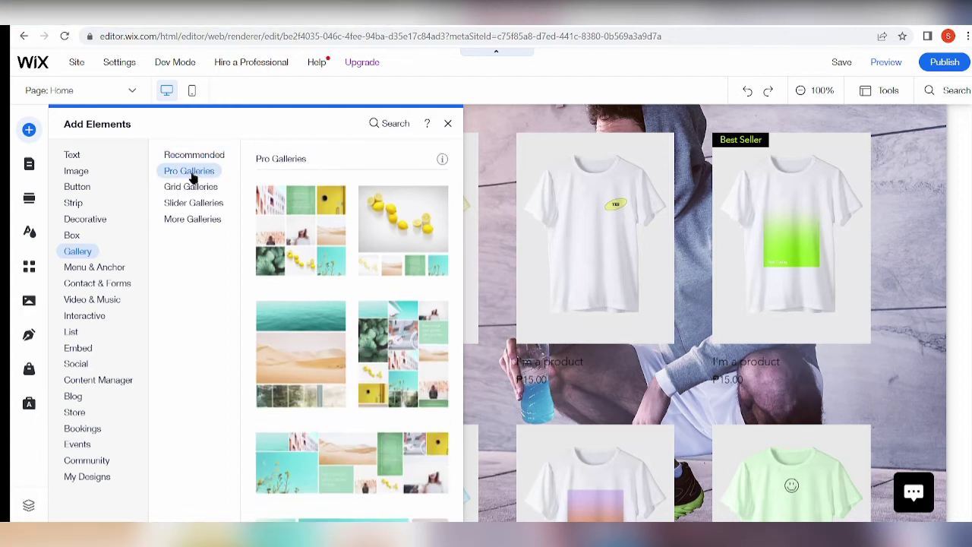
{"action": "left_click", "coordinate": [190, 187]}
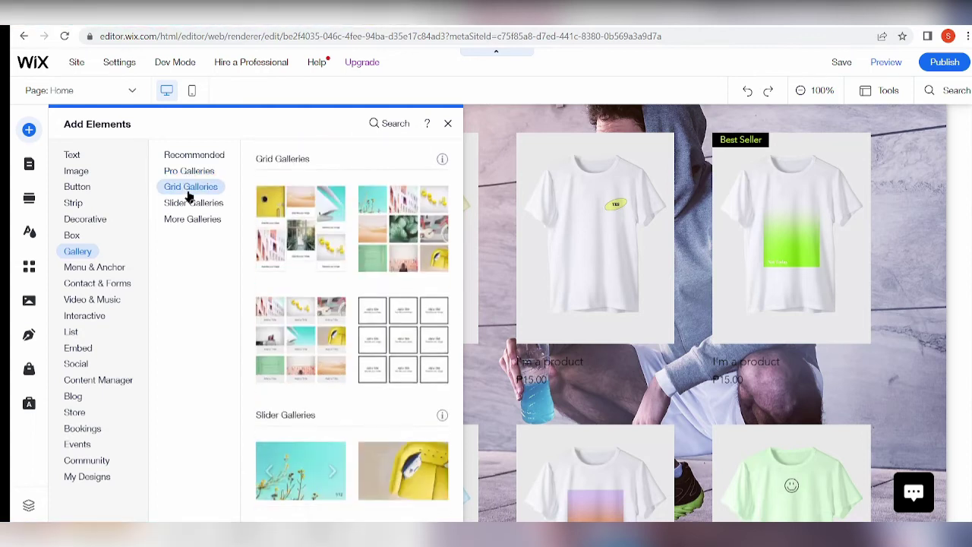
{"action": "left_click", "coordinate": [190, 206]}
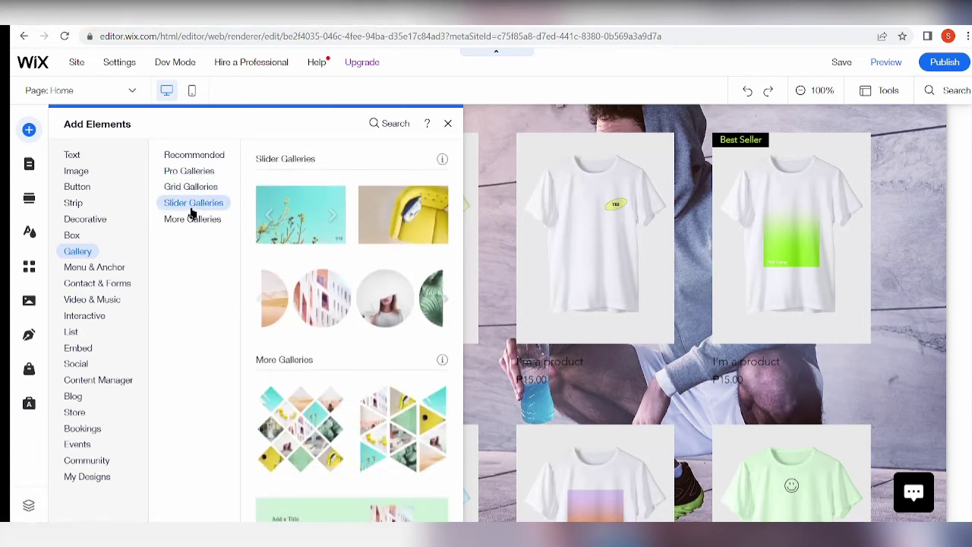
{"action": "left_click", "coordinate": [193, 218]}
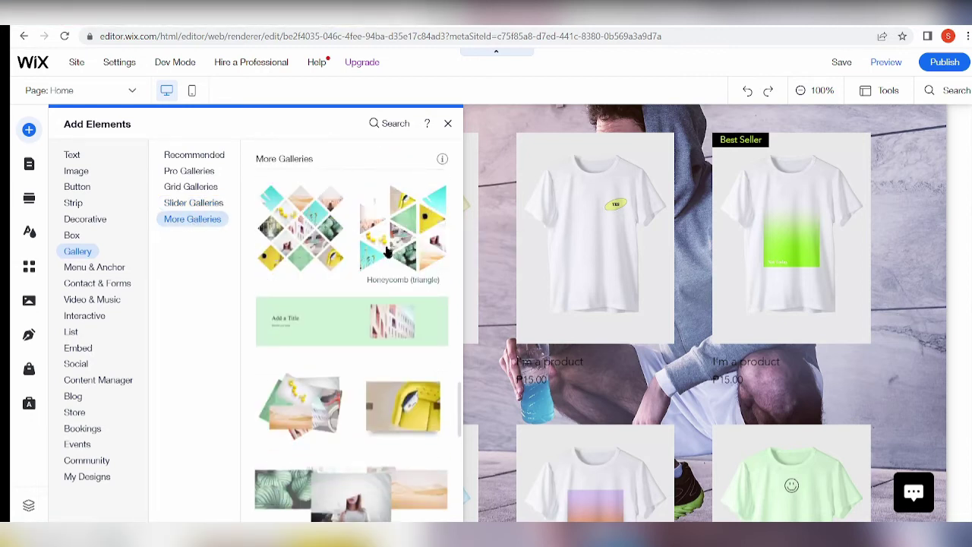
{"action": "left_click", "coordinate": [195, 204]}
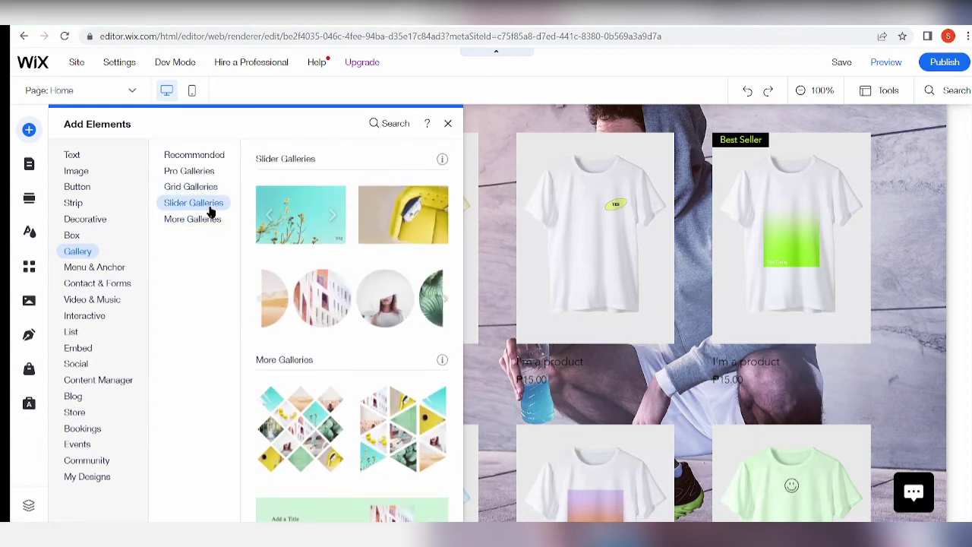
Add the slider gallery with arrows to the Home page and move it down from the product section toward the 25% OFF section
{"action": "left_click", "coordinate": [292, 223]}
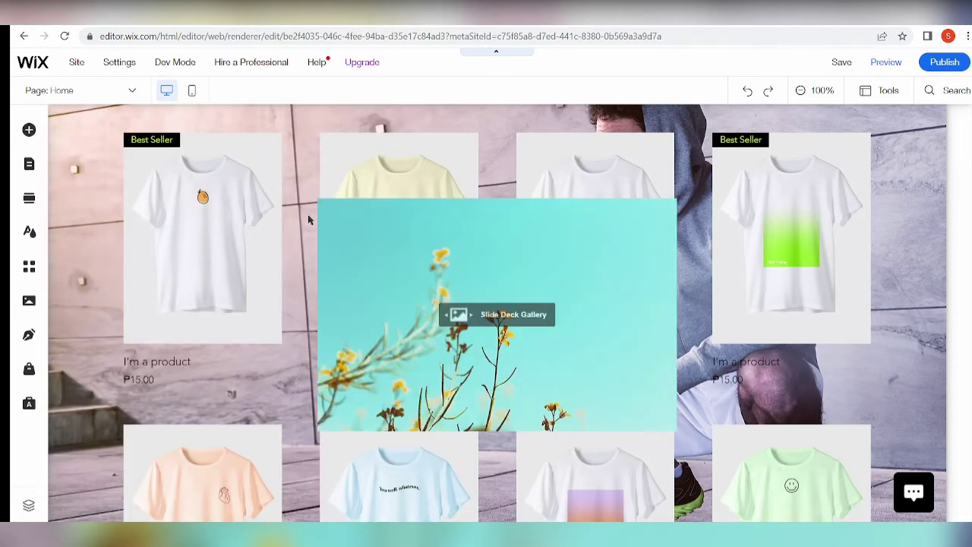
{"action": "left_click_drag", "start_coordinate": [543, 331], "coordinate": [552, 371]}
{"action": "scroll", "coordinate": [552, 370], "scroll_direction": "down", "scroll_amount": 3}
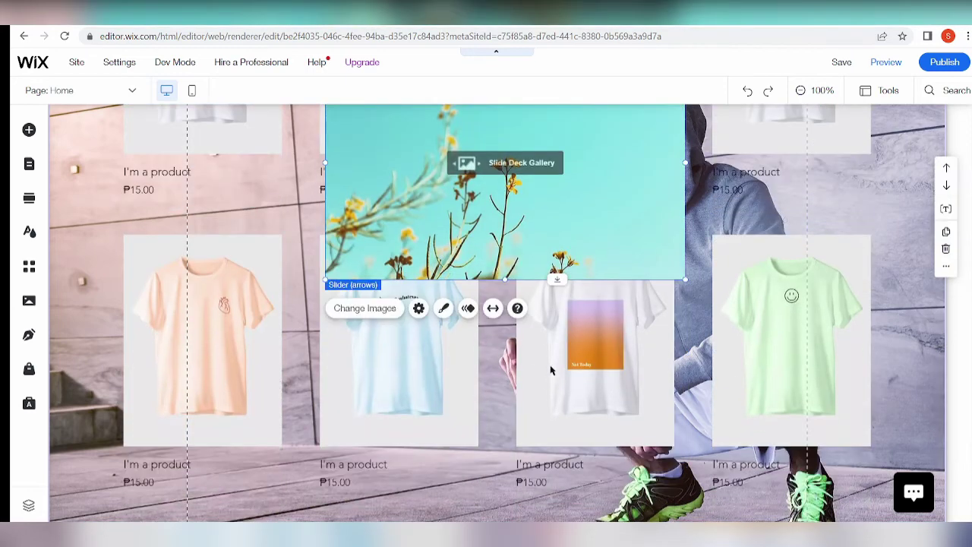
{"action": "left_click_drag", "start_coordinate": [497, 136], "coordinate": [544, 324]}
{"action": "scroll", "coordinate": [544, 341], "scroll_direction": "down", "scroll_amount": 5}
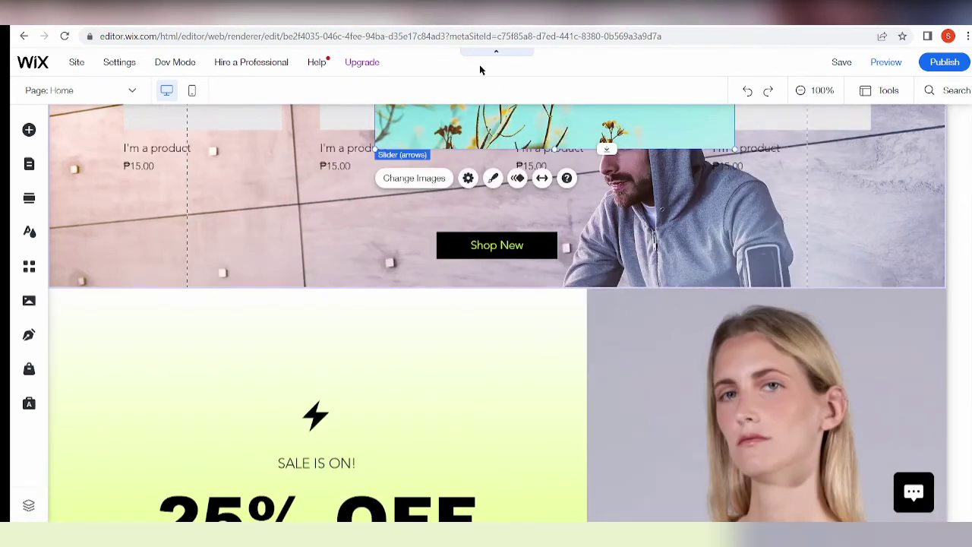
{"action": "left_click_drag", "start_coordinate": [497, 341], "coordinate": [514, 304]}
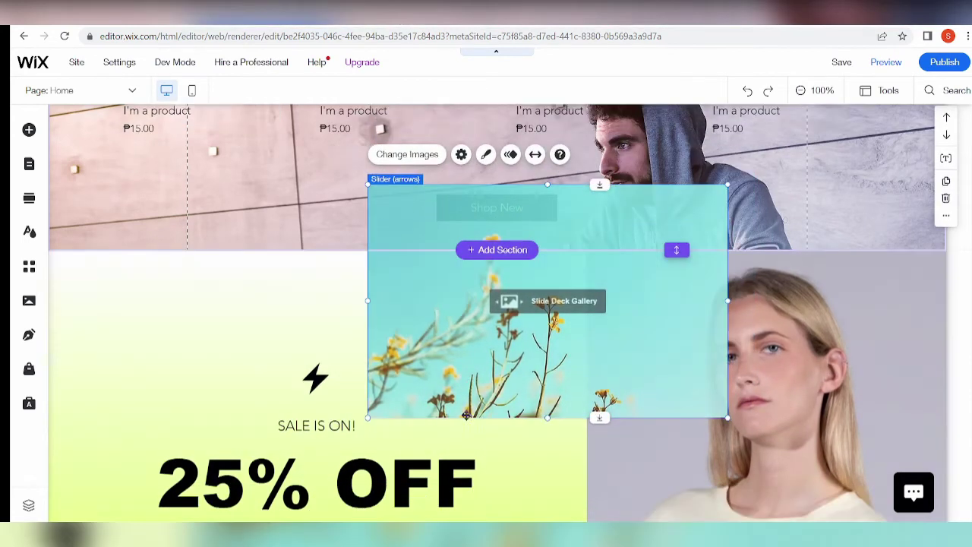
{"action": "scroll", "coordinate": [467, 418], "scroll_direction": "down", "scroll_amount": 5}
{"action": "scroll", "coordinate": [467, 418], "scroll_direction": "up", "scroll_amount": 2}
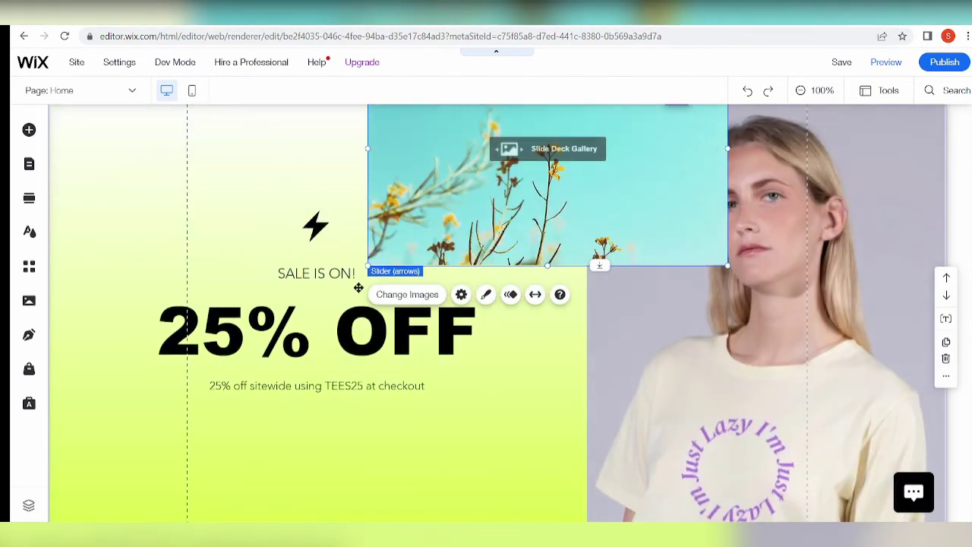
Move the slider gallery into the 25% OFF column, shrink it, and place it beneath the sitewide discount text
{"action": "left_click_drag", "start_coordinate": [359, 289], "coordinate": [304, 142]}
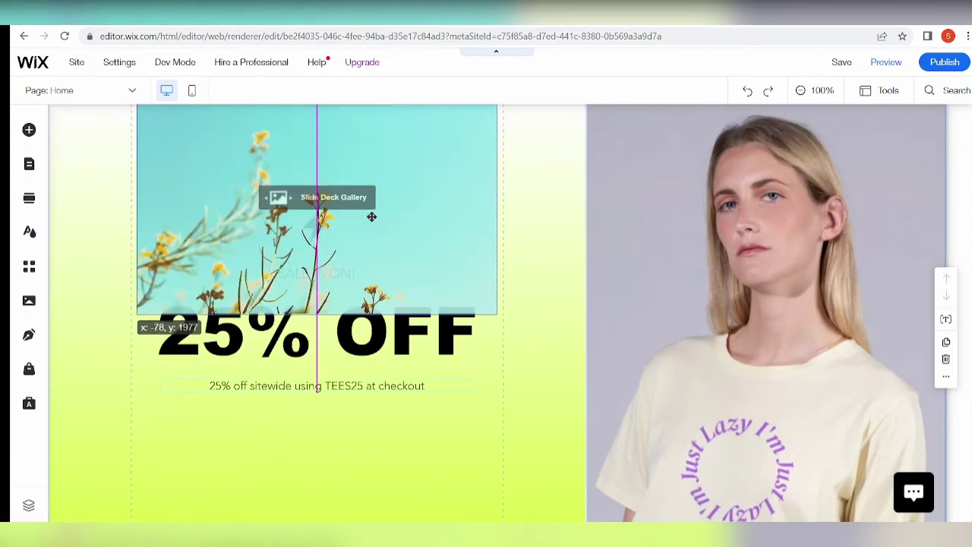
{"action": "left_click_drag", "start_coordinate": [371, 217], "coordinate": [371, 217]}
{"action": "scroll", "coordinate": [376, 250], "scroll_direction": "up", "scroll_amount": 2}
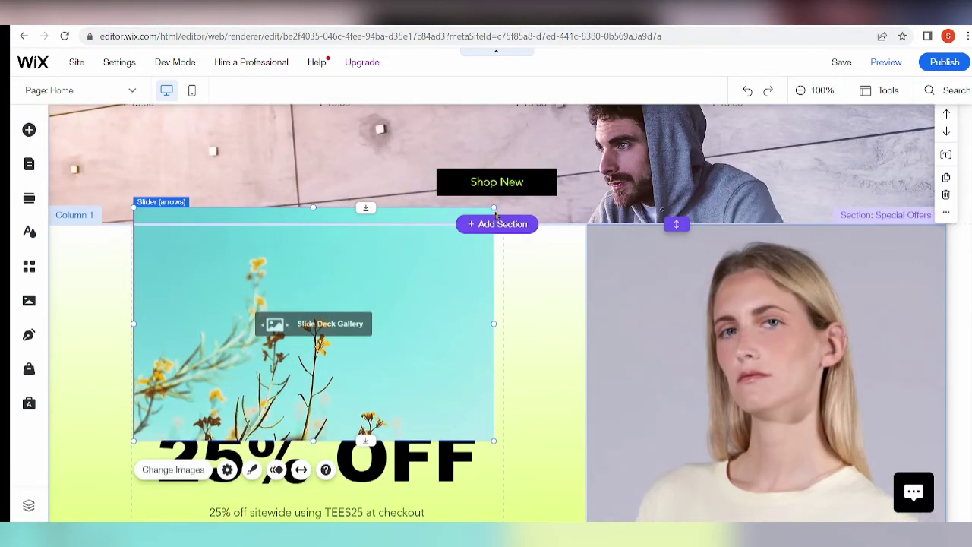
{"action": "left_click_drag", "start_coordinate": [493, 207], "coordinate": [304, 327]}
{"action": "scroll", "coordinate": [392, 298], "scroll_direction": "down", "scroll_amount": 3}
{"action": "left_click_drag", "start_coordinate": [233, 129], "coordinate": [437, 301]}
{"action": "left_click_drag", "start_coordinate": [240, 301], "coordinate": [195, 278]}
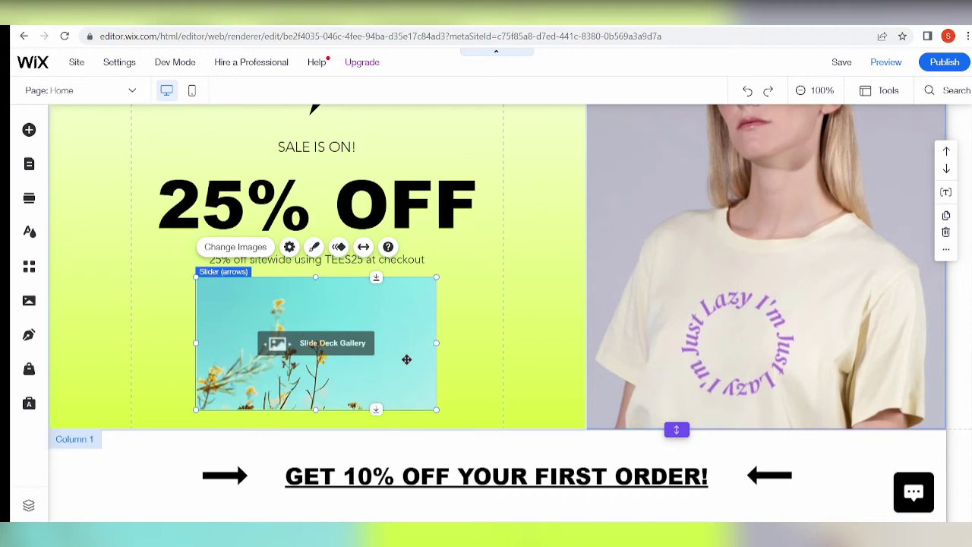
Review the slider gallery's images and the sources for adding new ones, and return to the page without adding any
{"action": "left_click", "coordinate": [235, 247]}
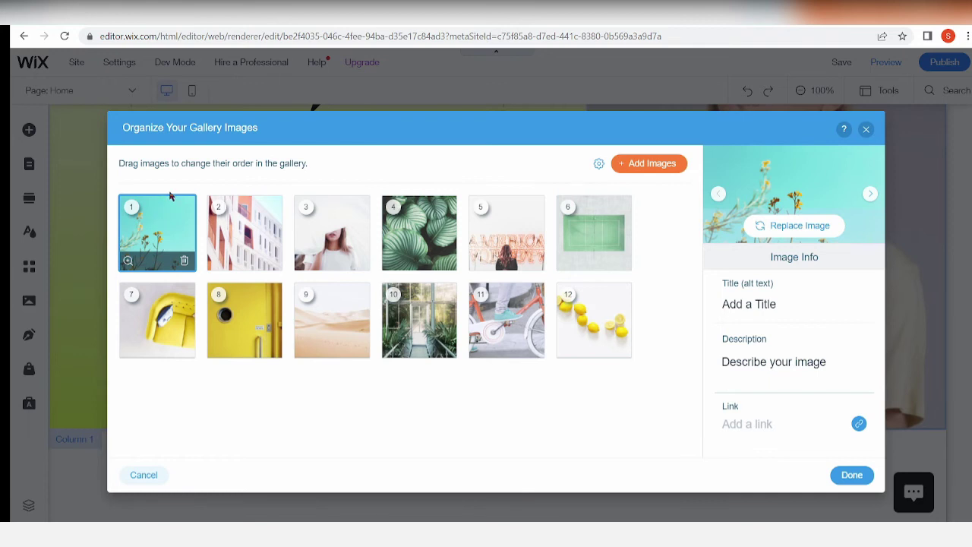
{"action": "left_click_drag", "start_coordinate": [280, 235], "coordinate": [262, 225]}
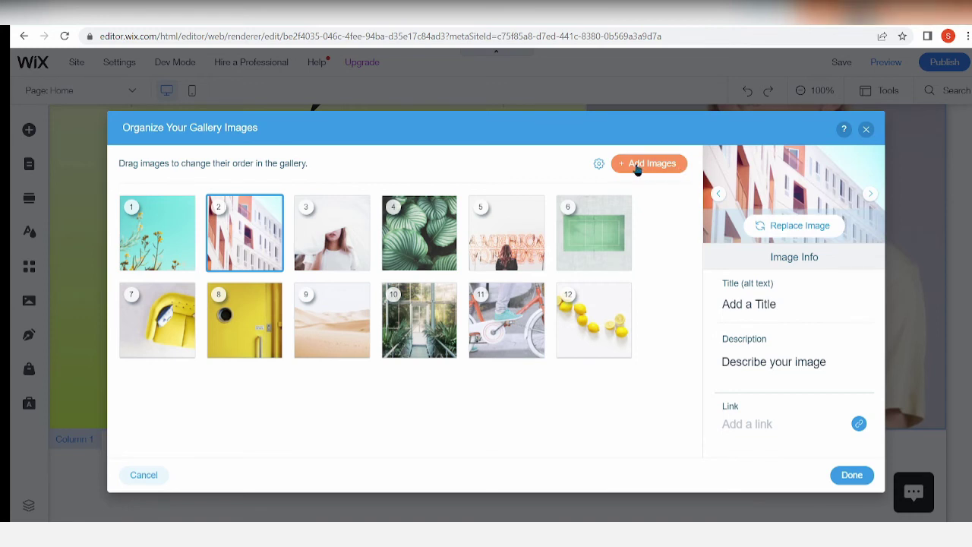
{"action": "left_click", "coordinate": [627, 161]}
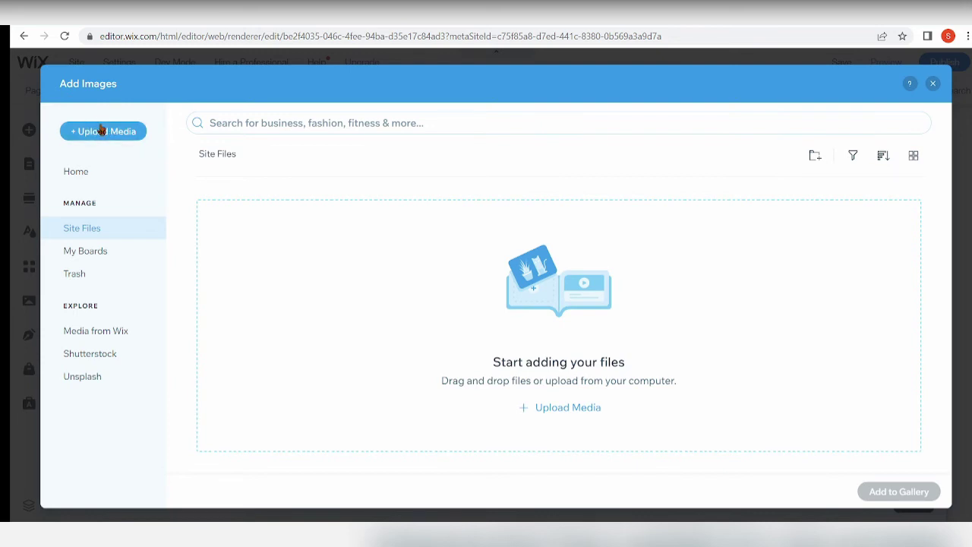
{"action": "left_click", "coordinate": [933, 85]}
{"action": "left_click", "coordinate": [848, 475]}
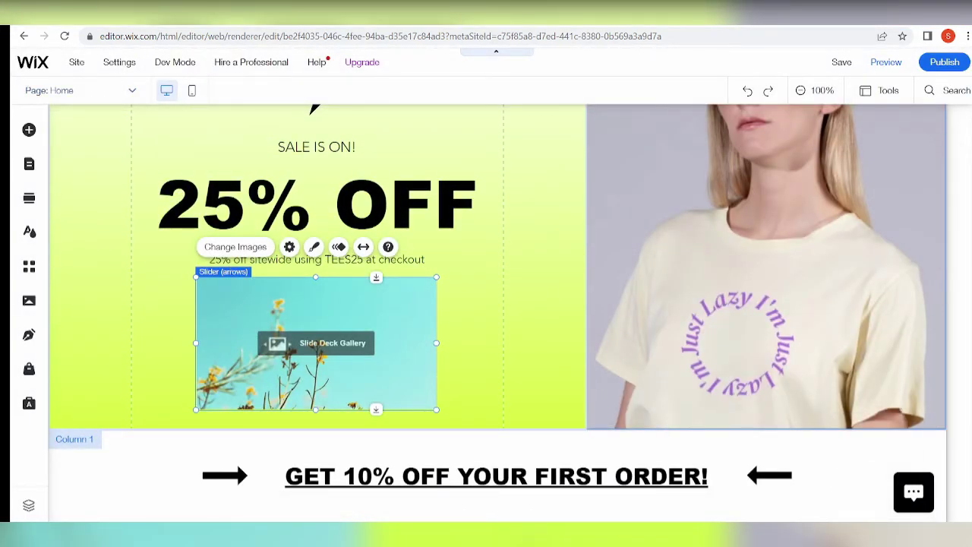
Add the Honeycomb (diamonds) gallery from More Galleries to the 25% OFF section
{"action": "left_click", "coordinate": [30, 131]}
{"action": "left_click", "coordinate": [203, 187]}
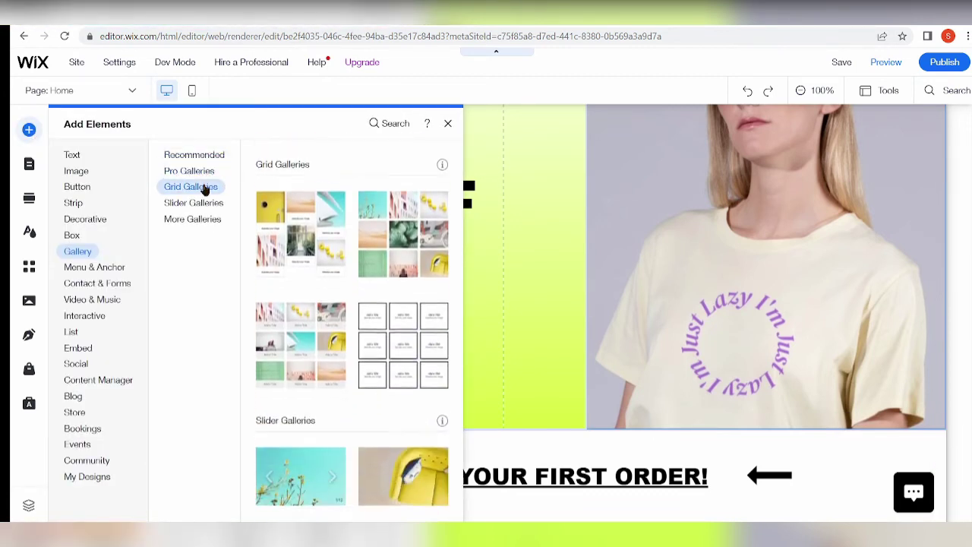
{"action": "left_click", "coordinate": [208, 218]}
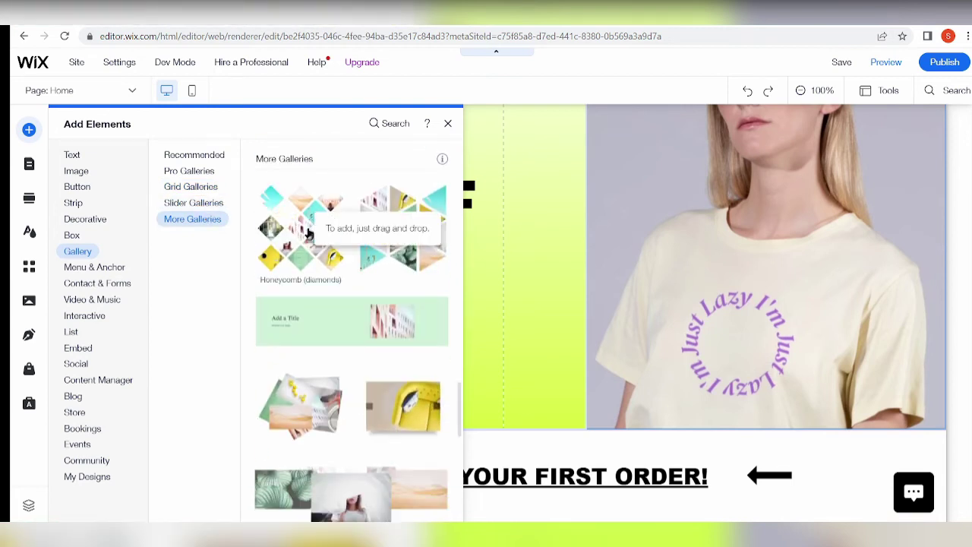
{"action": "left_click_drag", "start_coordinate": [308, 236], "coordinate": [501, 318]}
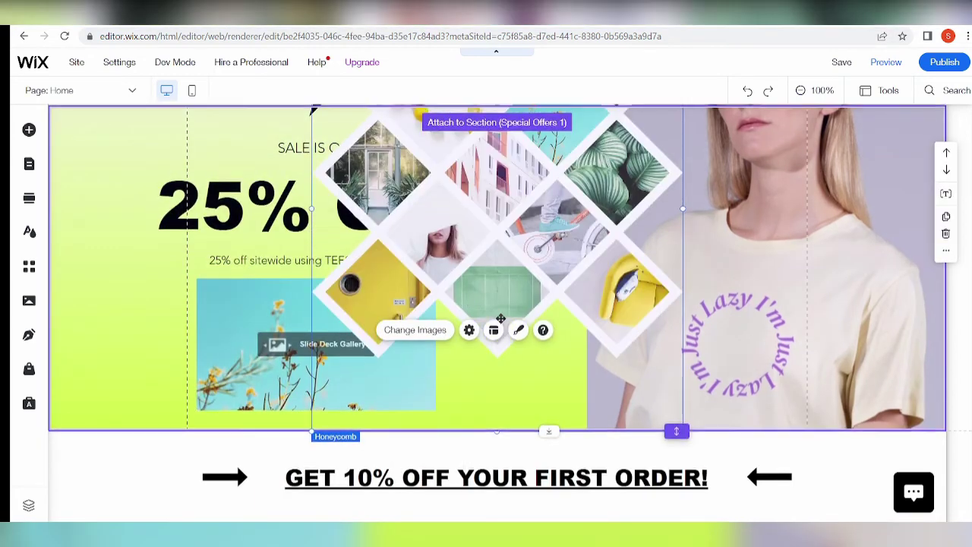
Move the honeycomb gallery over the photo of the woman beside the 25% OFF column
{"action": "left_click_drag", "start_coordinate": [560, 319], "coordinate": [532, 399]}
{"action": "scroll", "coordinate": [636, 334], "scroll_direction": "up", "scroll_amount": 2}
{"action": "scroll", "coordinate": [636, 334], "scroll_direction": "down", "scroll_amount": 2}
{"action": "scroll", "coordinate": [637, 334], "scroll_direction": "down", "scroll_amount": 2}
{"action": "scroll", "coordinate": [576, 279], "scroll_direction": "down", "scroll_amount": 3}
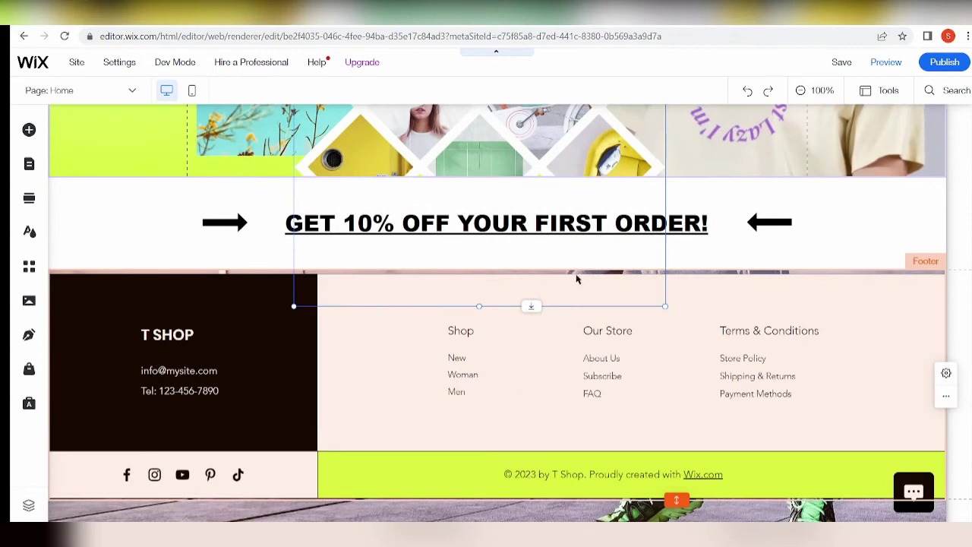
{"action": "left_click_drag", "start_coordinate": [536, 167], "coordinate": [540, 267]}
{"action": "scroll", "coordinate": [542, 343], "scroll_direction": "up", "scroll_amount": 5}
{"action": "left_click_drag", "start_coordinate": [578, 479], "coordinate": [850, 285]}
{"action": "scroll", "coordinate": [819, 257], "scroll_direction": "down", "scroll_amount": 3}
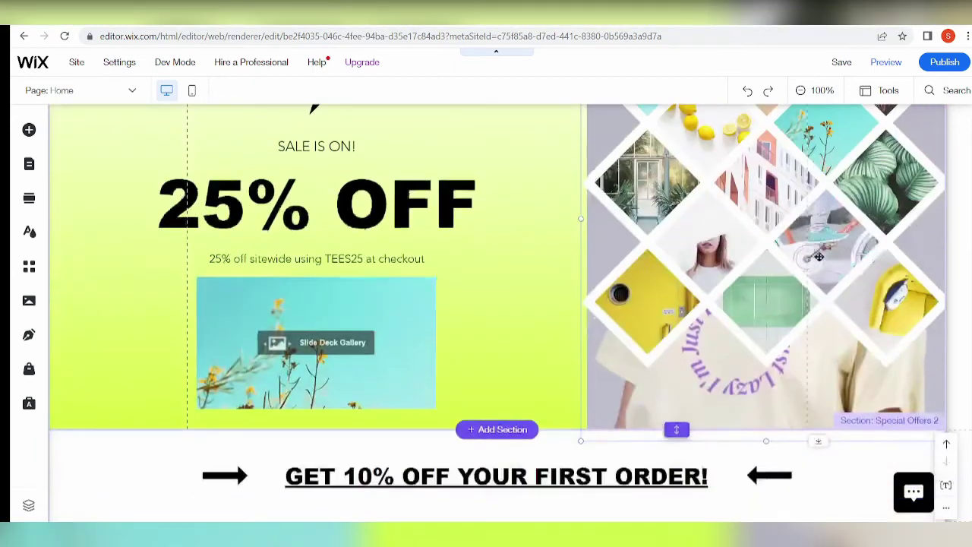
{"action": "left_click_drag", "start_coordinate": [819, 257], "coordinate": [790, 263]}
{"action": "scroll", "coordinate": [759, 304], "scroll_direction": "up", "scroll_amount": 4}
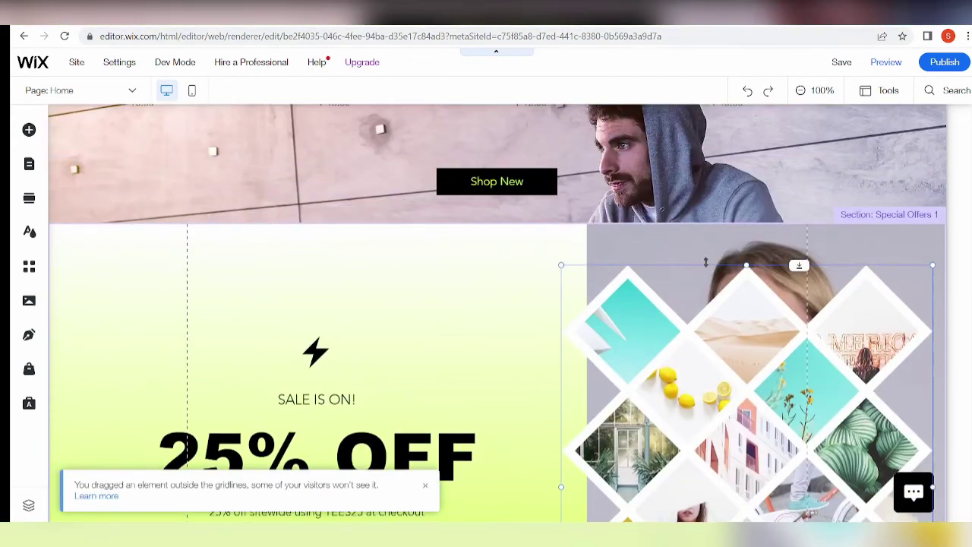
Delete the strip column with the woman's photo behind the honeycomb gallery
{"action": "left_click", "coordinate": [680, 236]}
{"action": "left_click", "coordinate": [636, 259]}
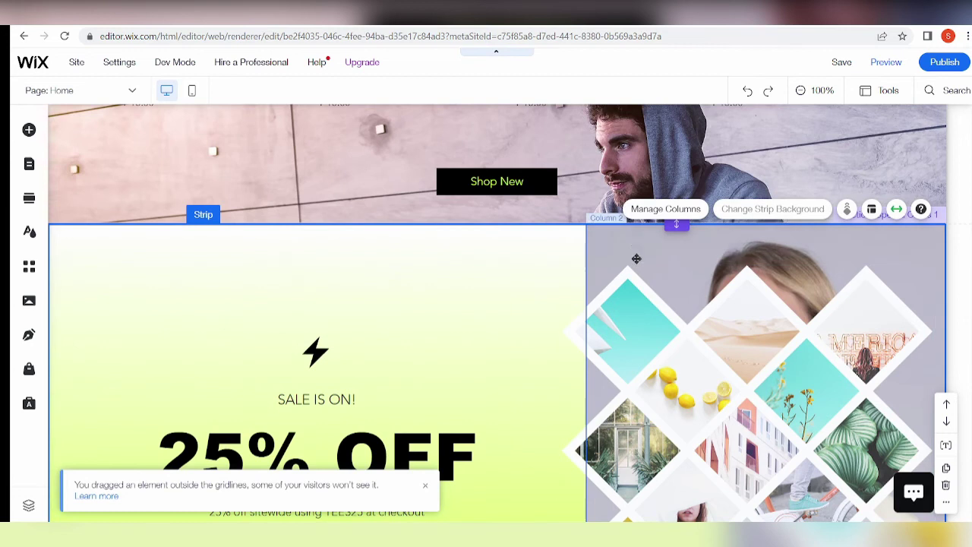
{"action": "right_click", "coordinate": [635, 243]}
{"action": "left_click", "coordinate": [634, 243]}
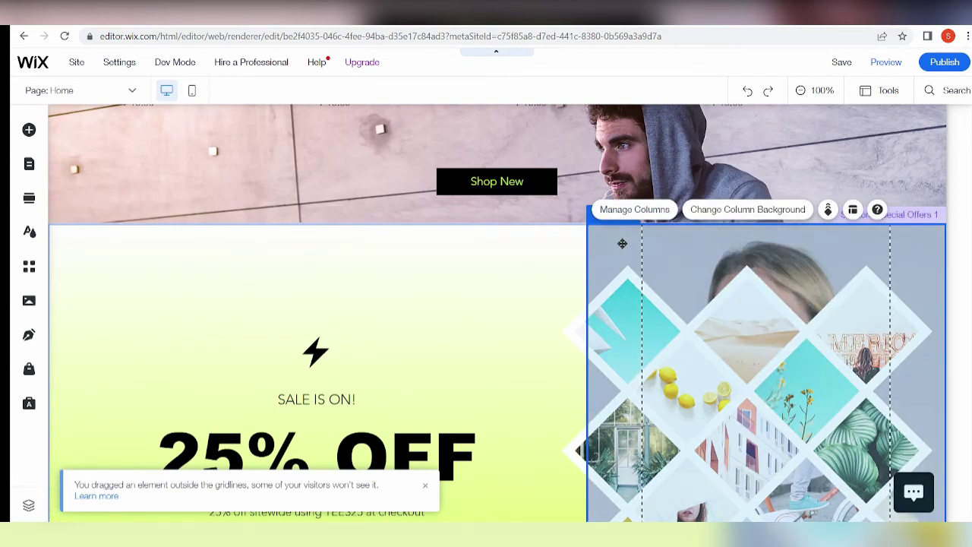
{"action": "right_click", "coordinate": [620, 244]}
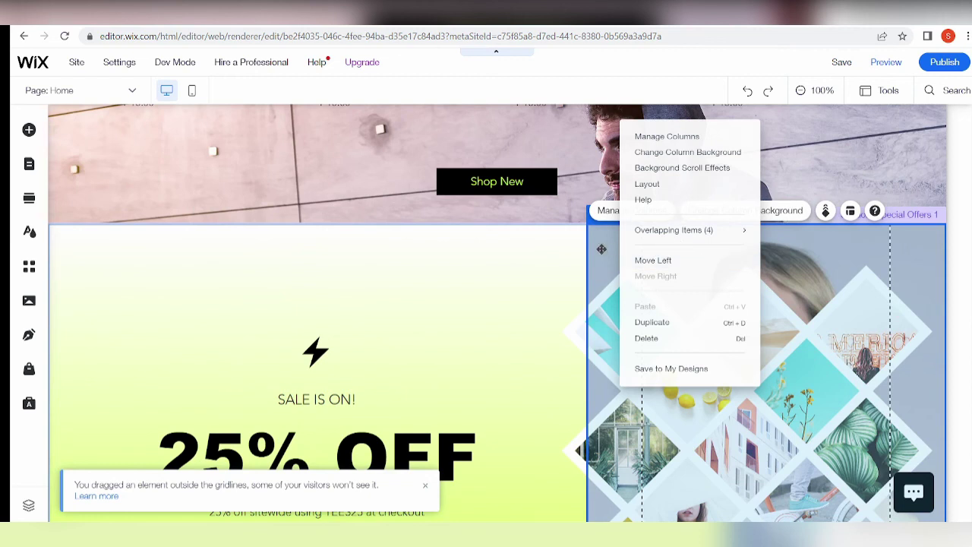
{"action": "left_click", "coordinate": [599, 250]}
{"action": "left_click", "coordinate": [606, 214]}
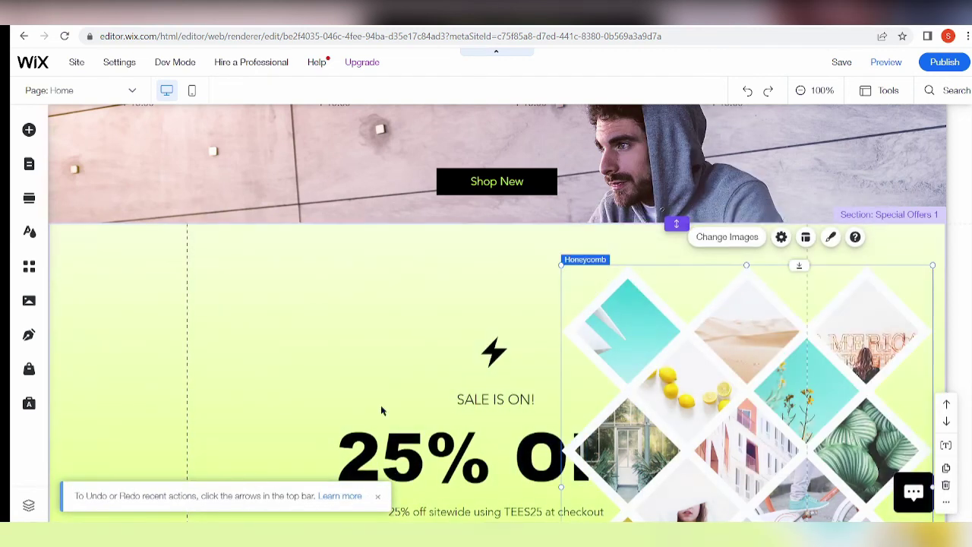
Move the 25% OFF heading, the lightning icon and the SALE IS ON! text left, clear of the honeycomb gallery
{"action": "left_click", "coordinate": [408, 455]}
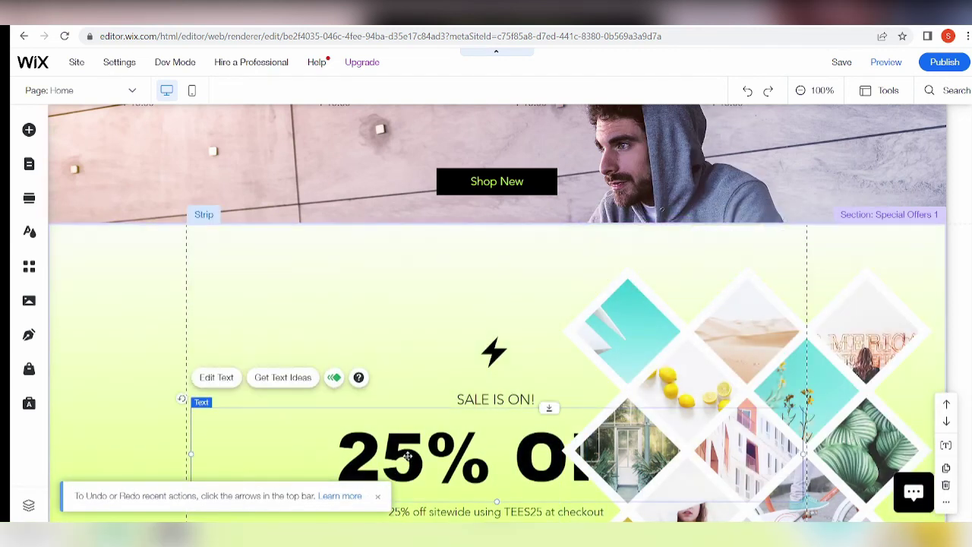
{"action": "left_click_drag", "start_coordinate": [361, 443], "coordinate": [234, 434]}
{"action": "left_click_drag", "start_coordinate": [494, 352], "coordinate": [359, 357]}
{"action": "left_click", "coordinate": [487, 403]}
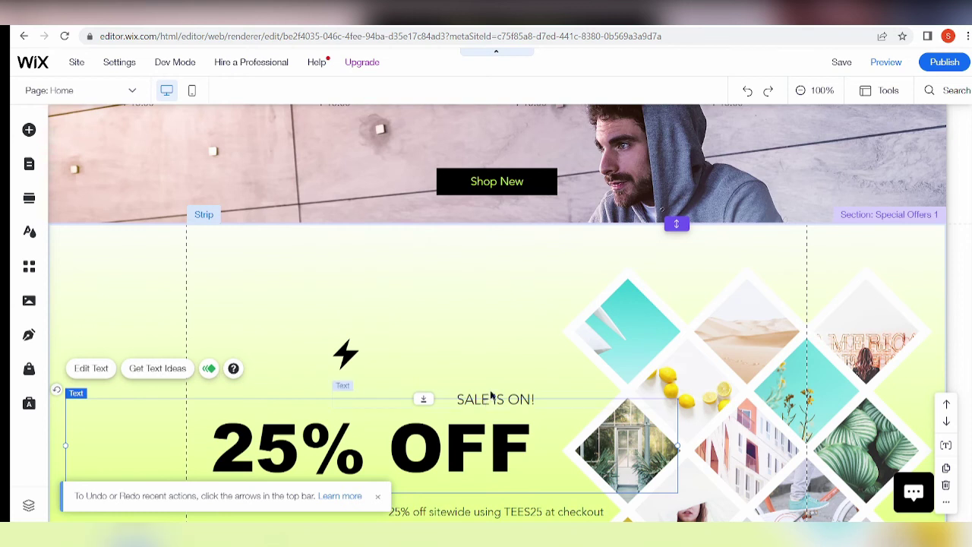
{"action": "left_click_drag", "start_coordinate": [492, 395], "coordinate": [367, 398]}
Shift the honeycomb gallery slightly up and left, then move the slider gallery left and shrink it clear of the honeycomb
{"action": "left_click_drag", "start_coordinate": [828, 433], "coordinate": [807, 424]}
{"action": "scroll", "coordinate": [471, 380], "scroll_direction": "down", "scroll_amount": 3}
{"action": "left_click_drag", "start_coordinate": [469, 384], "coordinate": [360, 384]}
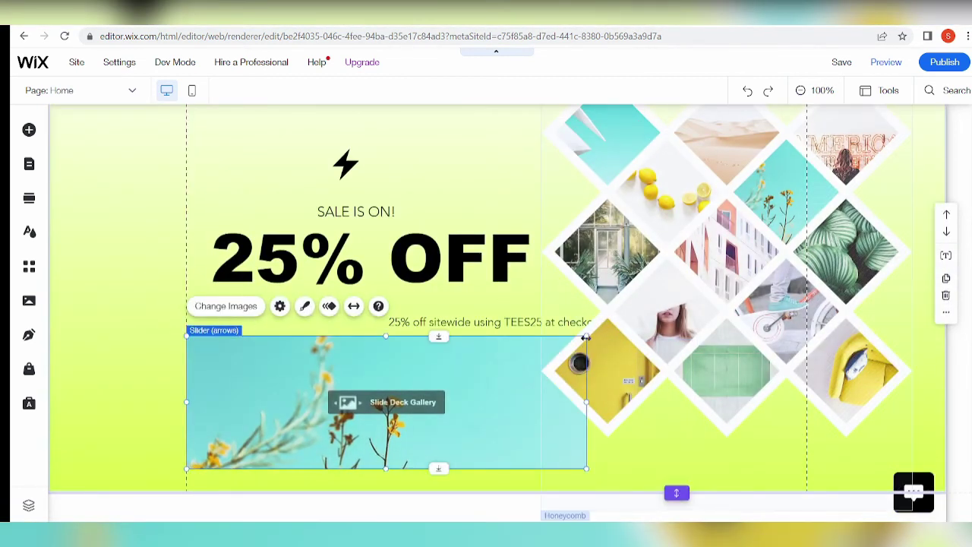
{"action": "left_click_drag", "start_coordinate": [585, 337], "coordinate": [461, 375]}
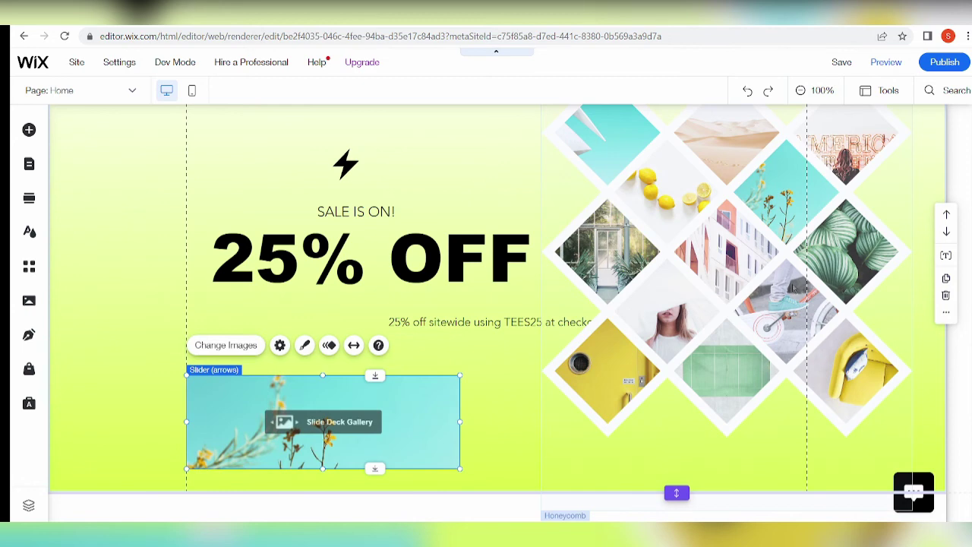
Nudge the honeycomb gallery and center the 25% off sitewide text beneath the 25% OFF heading
{"action": "scroll", "coordinate": [792, 287], "scroll_direction": "down", "scroll_amount": 3}
{"action": "scroll", "coordinate": [795, 293], "scroll_direction": "up", "scroll_amount": 4}
{"action": "left_click_drag", "start_coordinate": [795, 293], "coordinate": [796, 276]}
{"action": "left_click", "coordinate": [501, 388]}
{"action": "left_click_drag", "start_coordinate": [501, 387], "coordinate": [352, 380]}
{"action": "scroll", "coordinate": [690, 413], "scroll_direction": "down", "scroll_amount": 3}
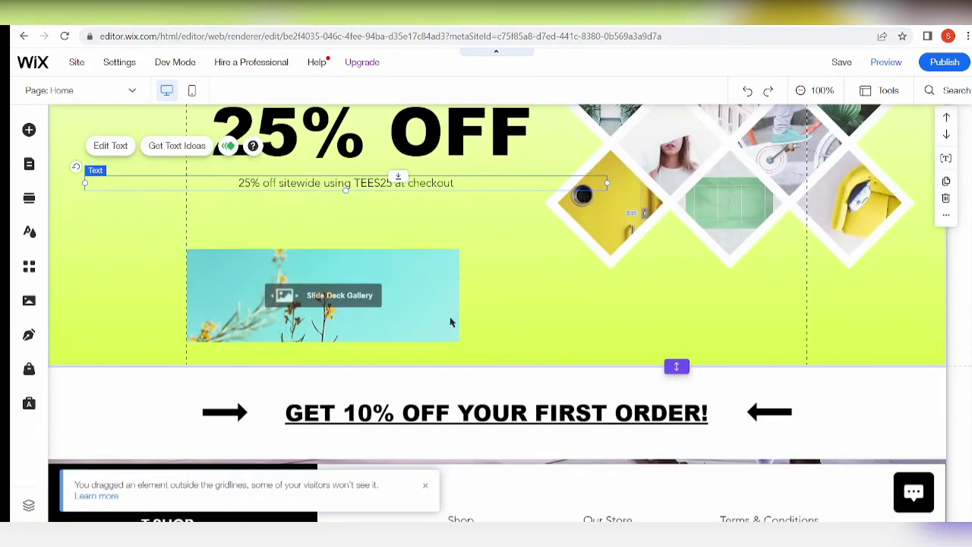
Move the slider gallery over to the honeycomb's side of the section and shrink the honeycomb gallery
{"action": "left_click_drag", "start_coordinate": [456, 321], "coordinate": [806, 303]}
{"action": "scroll", "coordinate": [798, 300], "scroll_direction": "up", "scroll_amount": 4}
{"action": "left_click", "coordinate": [796, 405]}
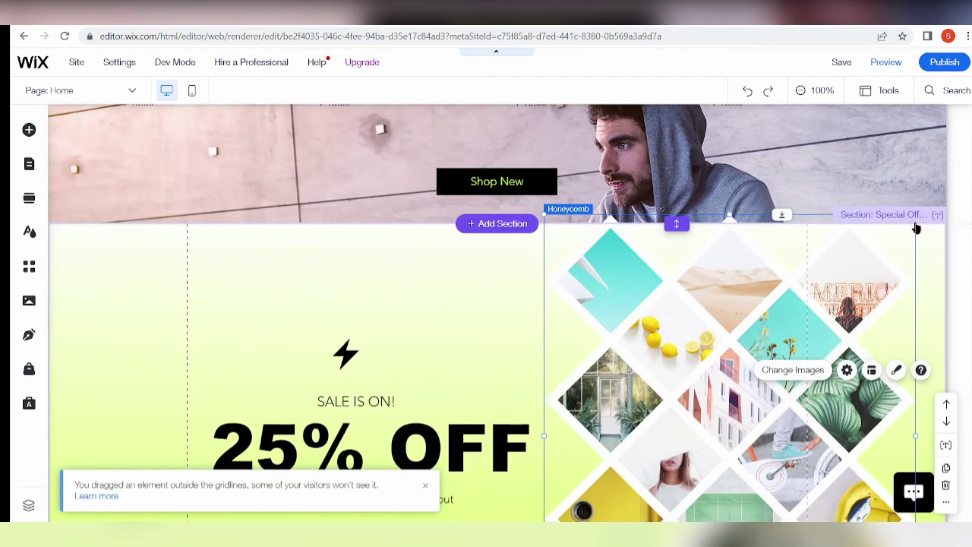
{"action": "left_click_drag", "start_coordinate": [538, 221], "coordinate": [623, 355]}
{"action": "scroll", "coordinate": [636, 306], "scroll_direction": "down", "scroll_amount": 3}
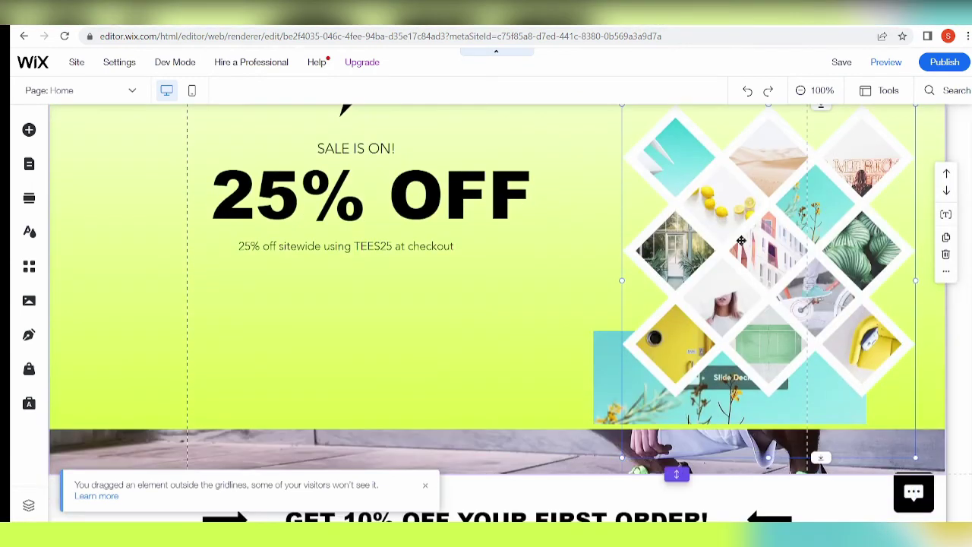
Move the honeycomb gallery inside the gridlines, shift the 25% OFF heading left, and shrink the slider gallery beneath the honeycomb
{"action": "scroll", "coordinate": [652, 279], "scroll_direction": "up", "scroll_amount": 2}
{"action": "left_click_drag", "start_coordinate": [652, 279], "coordinate": [549, 108]}
{"action": "left_click_drag", "start_coordinate": [389, 322], "coordinate": [358, 319]}
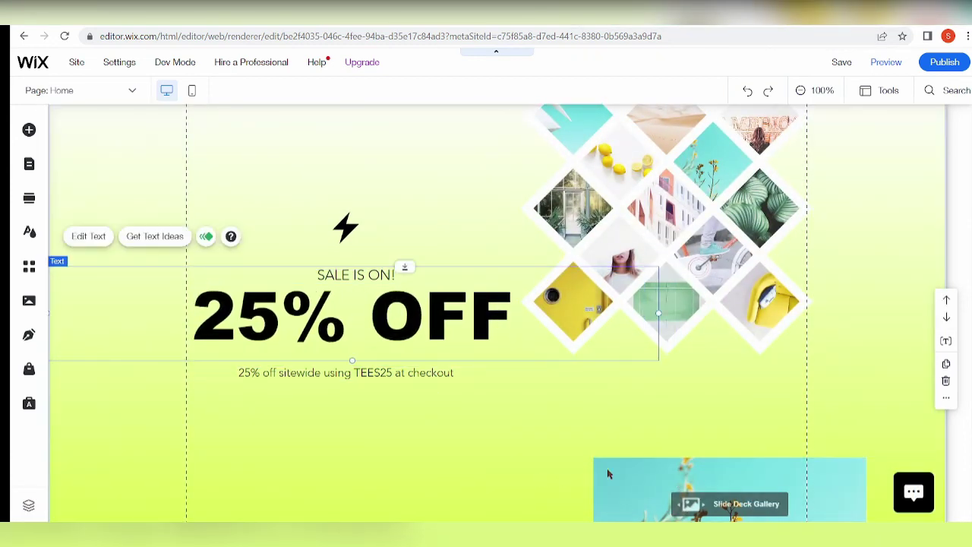
{"action": "left_click_drag", "start_coordinate": [611, 465], "coordinate": [546, 400]}
{"action": "left_click_drag", "start_coordinate": [586, 424], "coordinate": [592, 410]}
Shift the 25% off sitewide text slightly right to align it with the 25% OFF heading
{"action": "left_click", "coordinate": [352, 274]}
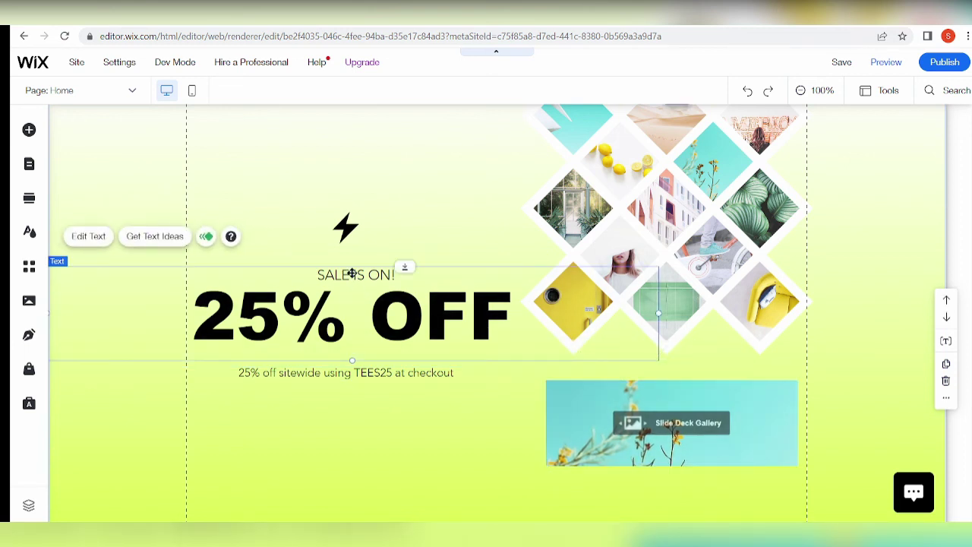
{"action": "left_click_drag", "start_coordinate": [364, 379], "coordinate": [372, 375]}
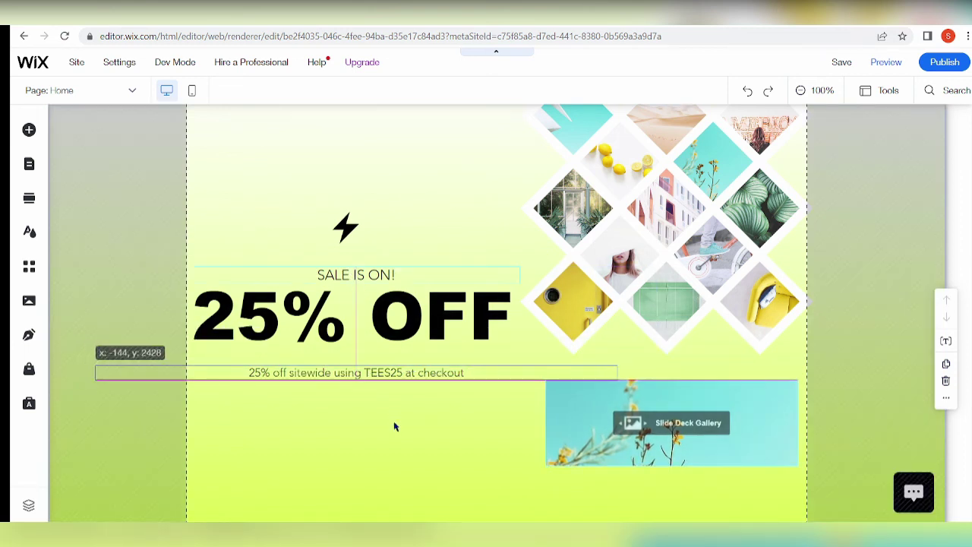
{"action": "left_click_drag", "start_coordinate": [395, 427], "coordinate": [394, 427]}
Lower the honeycomb gallery so it sits inside the 25% OFF section
{"action": "scroll", "coordinate": [767, 473], "scroll_direction": "up", "scroll_amount": 3}
{"action": "scroll", "coordinate": [712, 412], "scroll_direction": "down", "scroll_amount": 2}
{"action": "left_click", "coordinate": [711, 413]}
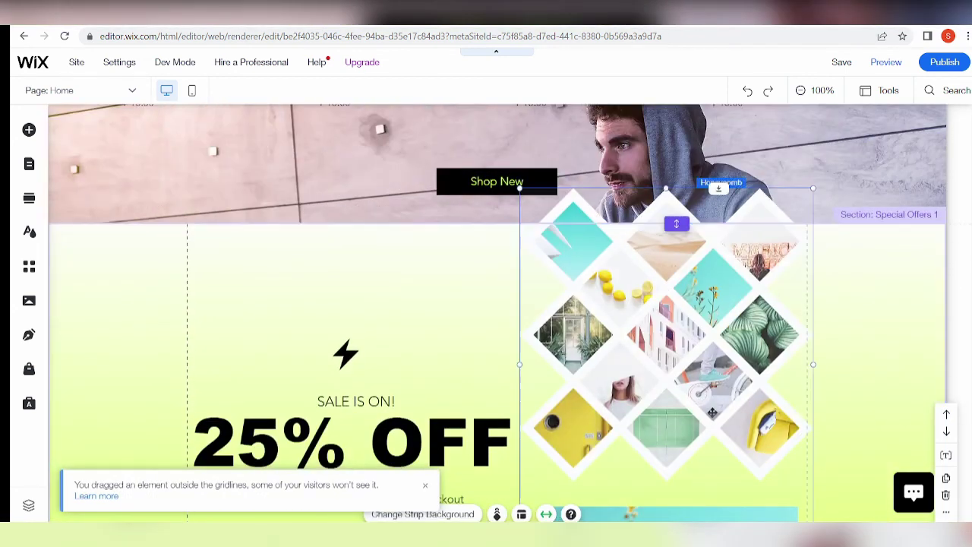
{"action": "left_click_drag", "start_coordinate": [711, 412], "coordinate": [708, 436]}
Move the slider gallery down so it sits just beneath the honeycomb's diamond images
{"action": "scroll", "coordinate": [708, 434], "scroll_direction": "down", "scroll_amount": 3}
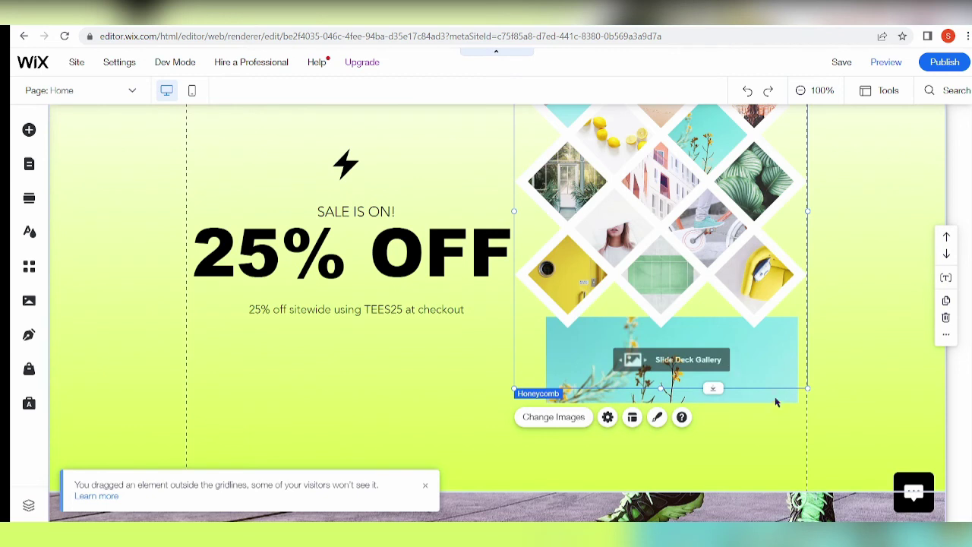
{"action": "left_click", "coordinate": [765, 377]}
{"action": "left_click_drag", "start_coordinate": [765, 382], "coordinate": [744, 427]}
{"action": "left_click", "coordinate": [763, 489]}
{"action": "scroll", "coordinate": [697, 411], "scroll_direction": "up", "scroll_amount": 3}
{"action": "scroll", "coordinate": [686, 396], "scroll_direction": "down", "scroll_amount": 2}
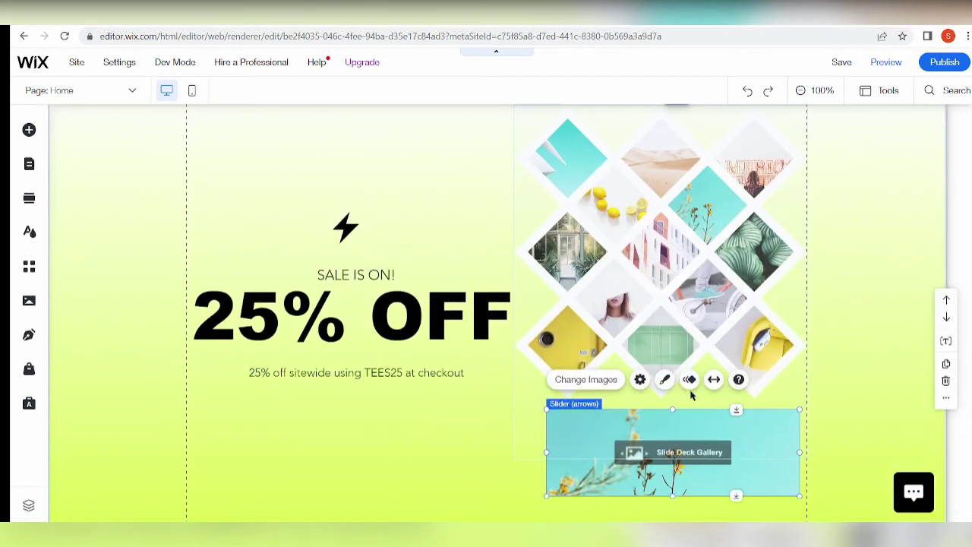